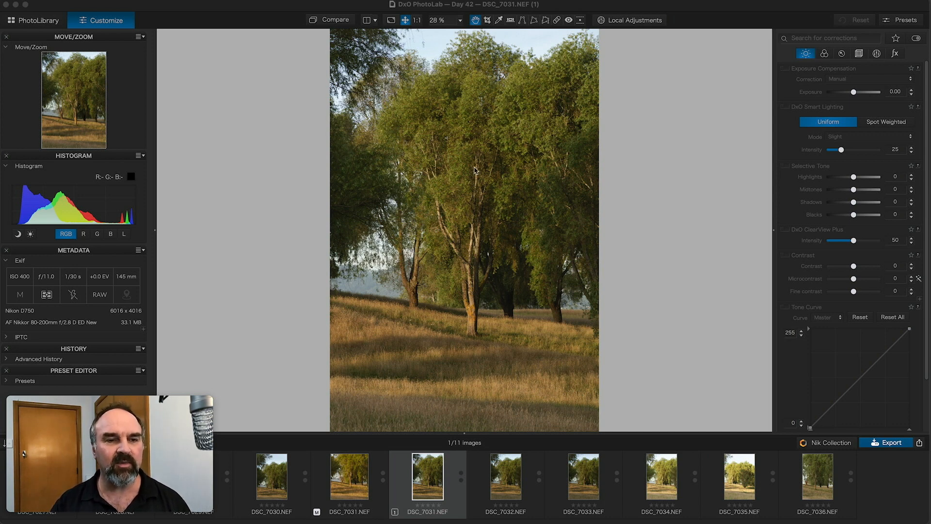
- View the edited master version of DSC_7031.NEF for reference, and return to its unedited virtual copy
{"action": "left_click", "coordinate": [354, 478]}
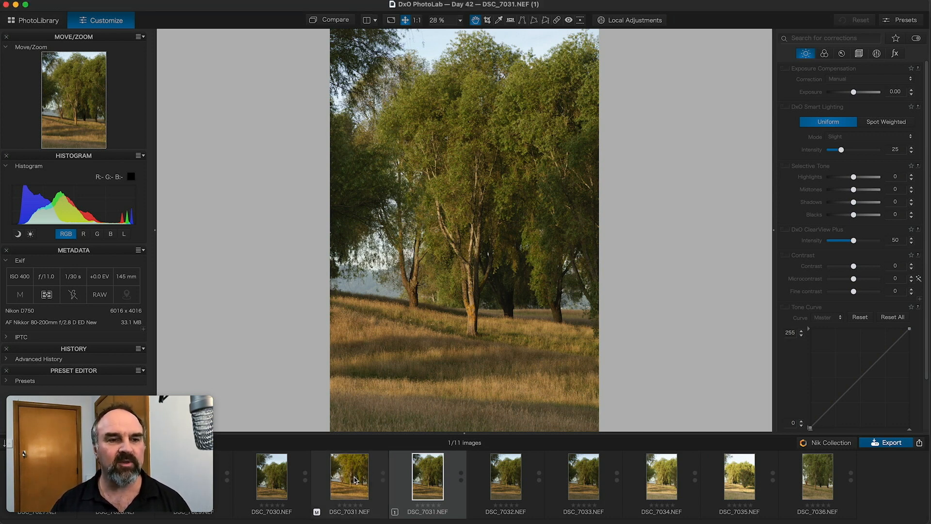
{"action": "left_click", "coordinate": [354, 476]}
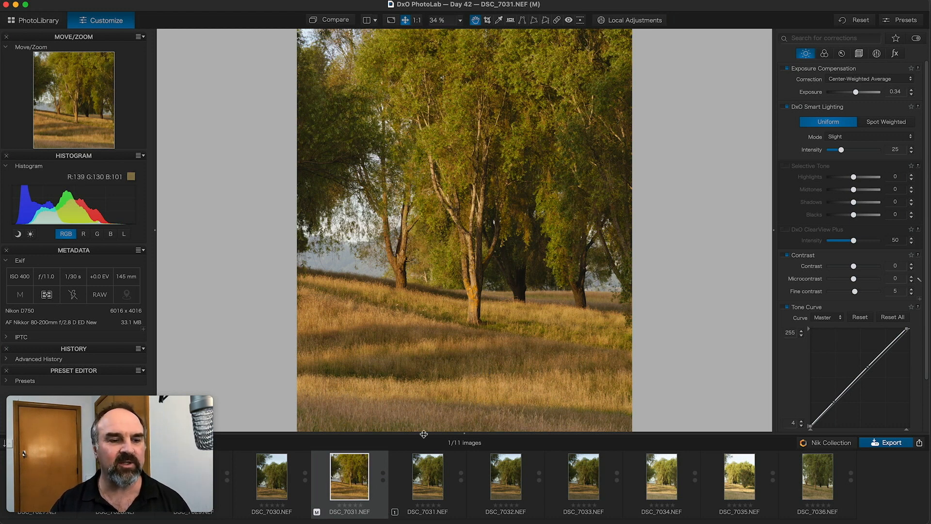
{"action": "left_click", "coordinate": [428, 483]}
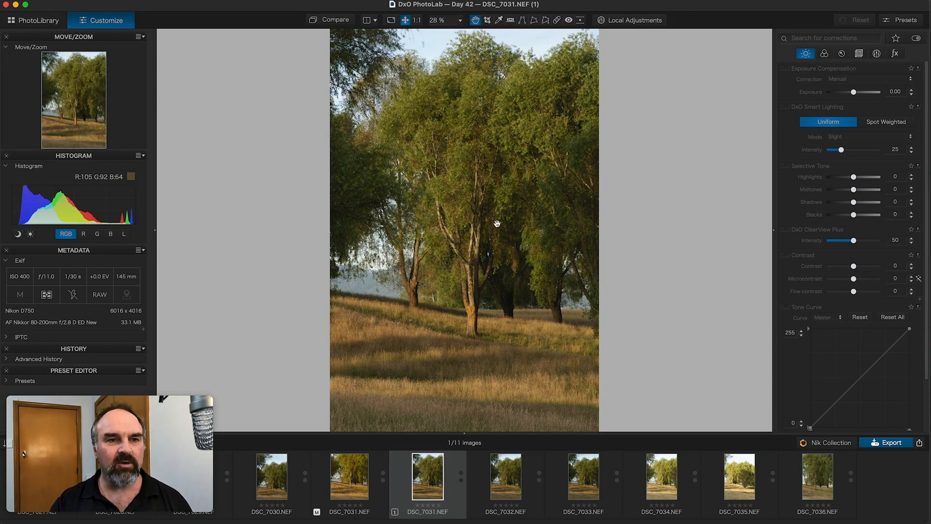
- Crop the photo with an unconstrained ratio, trimming the sky and a sliver of foreground grass to about 5092 x 4017 px
{"action": "left_click", "coordinate": [488, 20]}
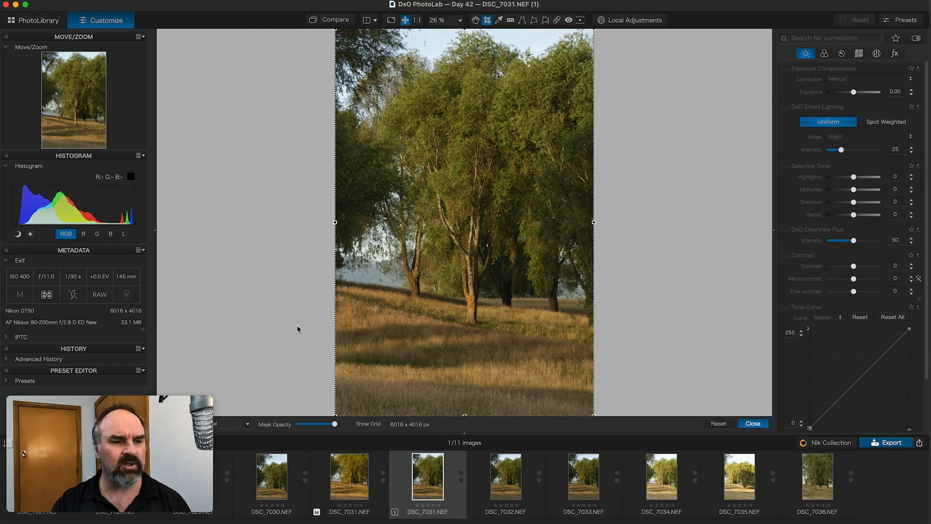
{"action": "left_click", "coordinate": [248, 425]}
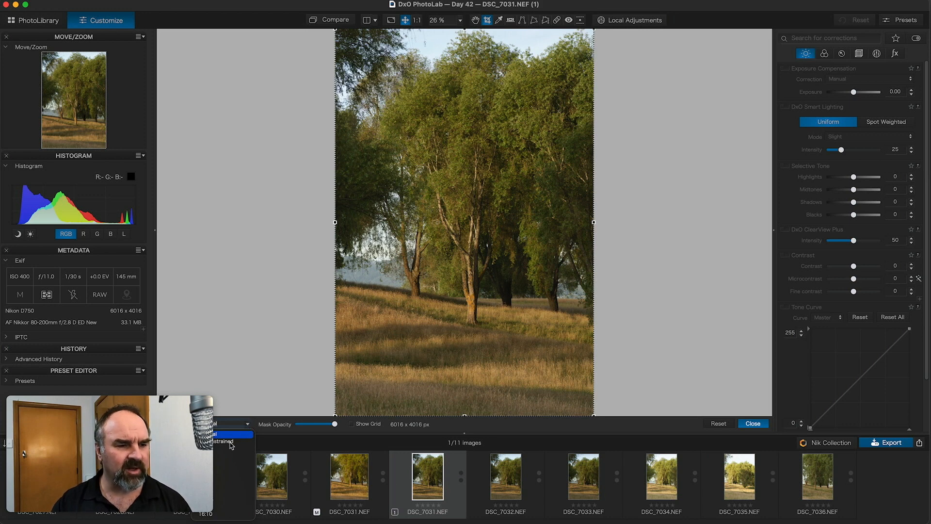
{"action": "left_click", "coordinate": [234, 441]}
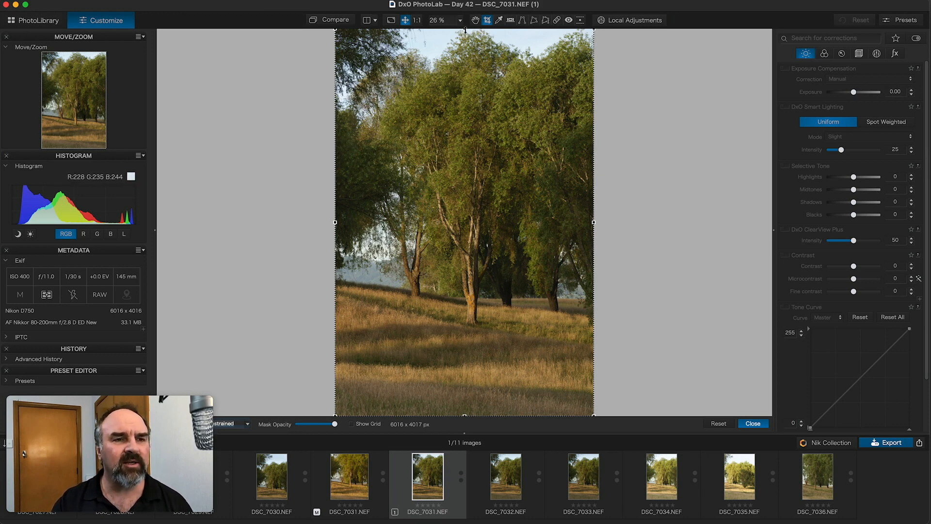
{"action": "left_click_drag", "start_coordinate": [464, 29], "coordinate": [459, 81]}
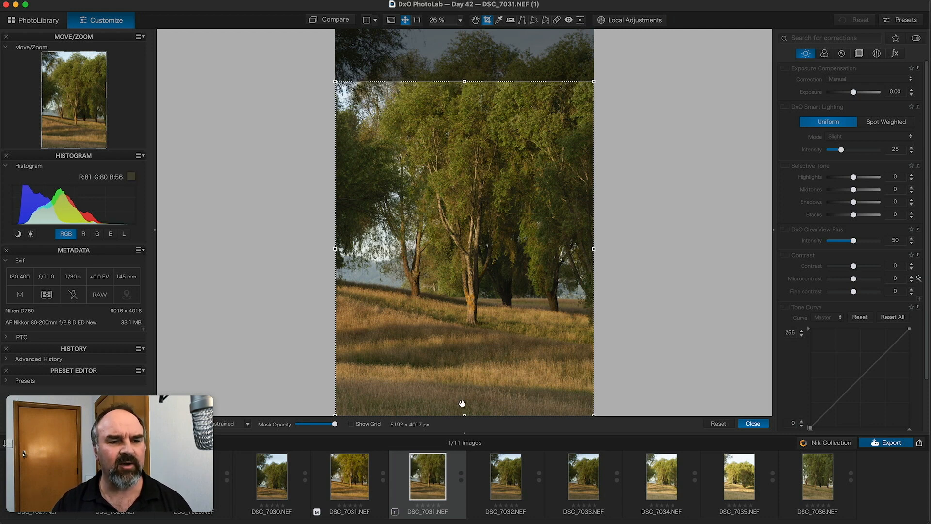
{"action": "left_click_drag", "start_coordinate": [464, 416], "coordinate": [464, 410]}
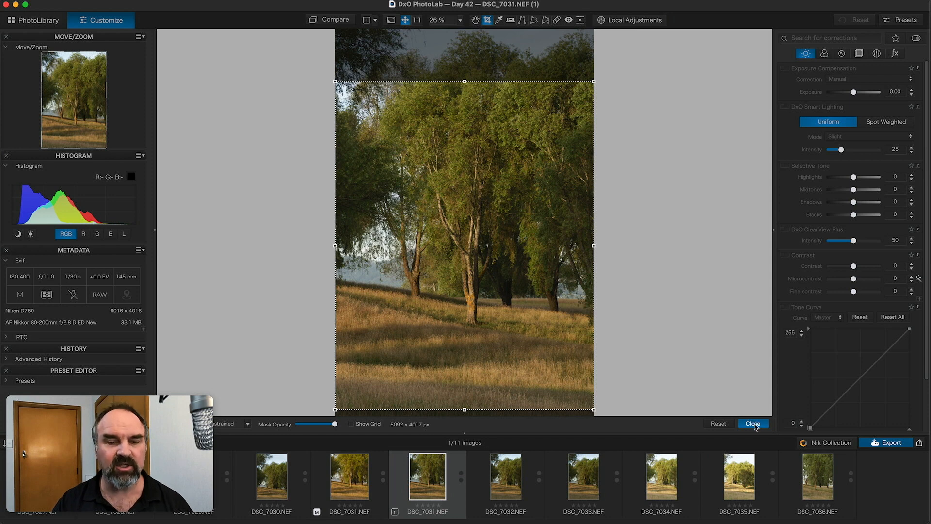
{"action": "left_click", "coordinate": [756, 423]}
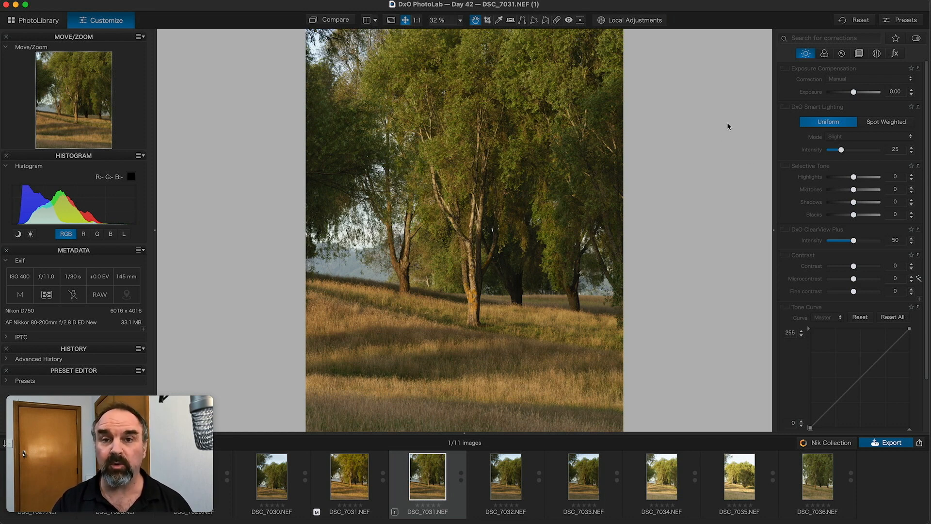
- Enable Exposure Compensation with the Center-Weighted Average correction, and turn on DxO Smart Lighting in Uniform Slight mode
{"action": "left_click", "coordinate": [786, 69]}
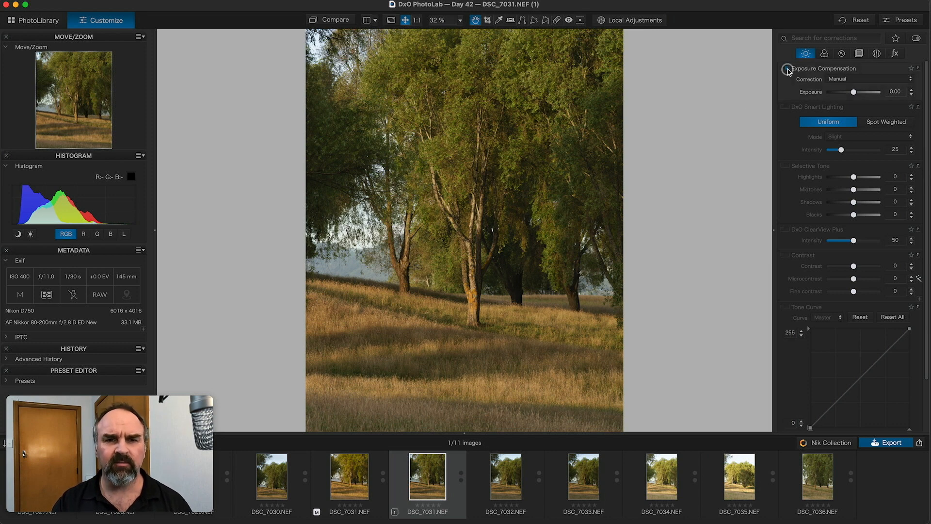
{"action": "left_click", "coordinate": [847, 79]}
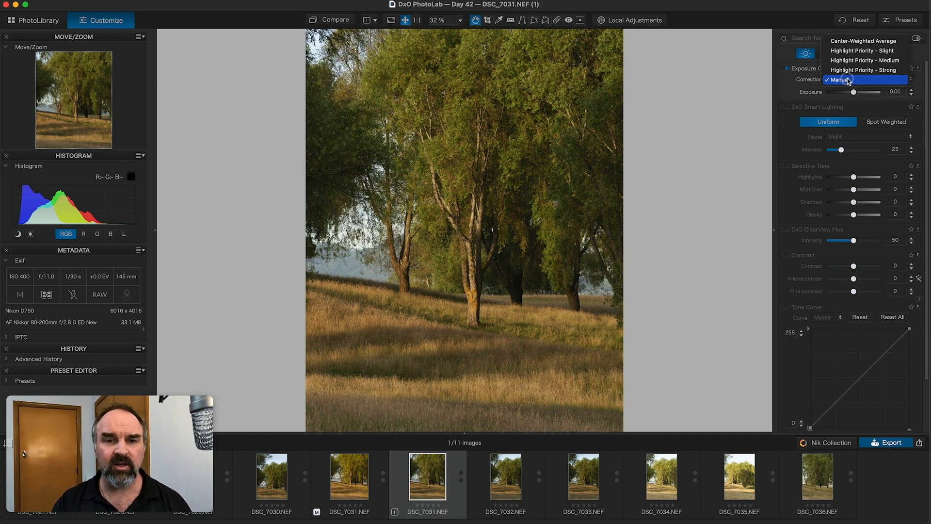
{"action": "left_click", "coordinate": [856, 41]}
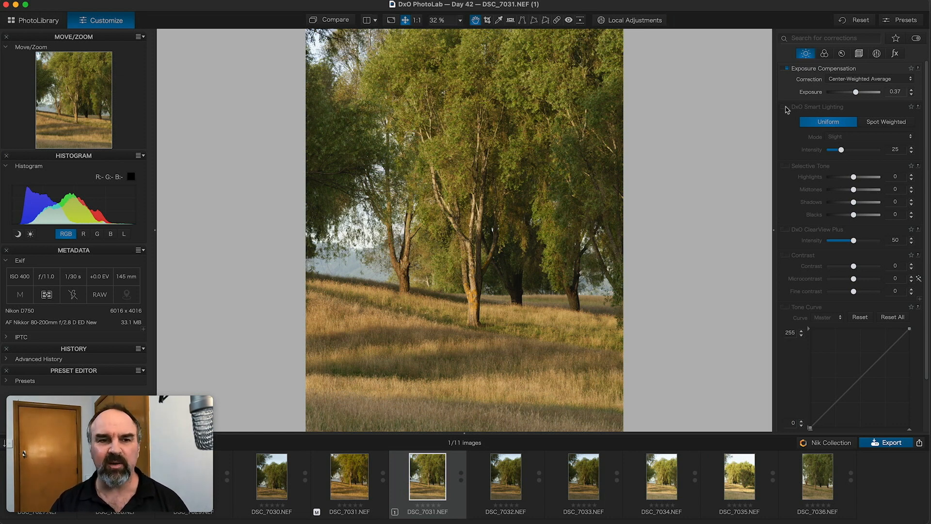
{"action": "left_click", "coordinate": [786, 107]}
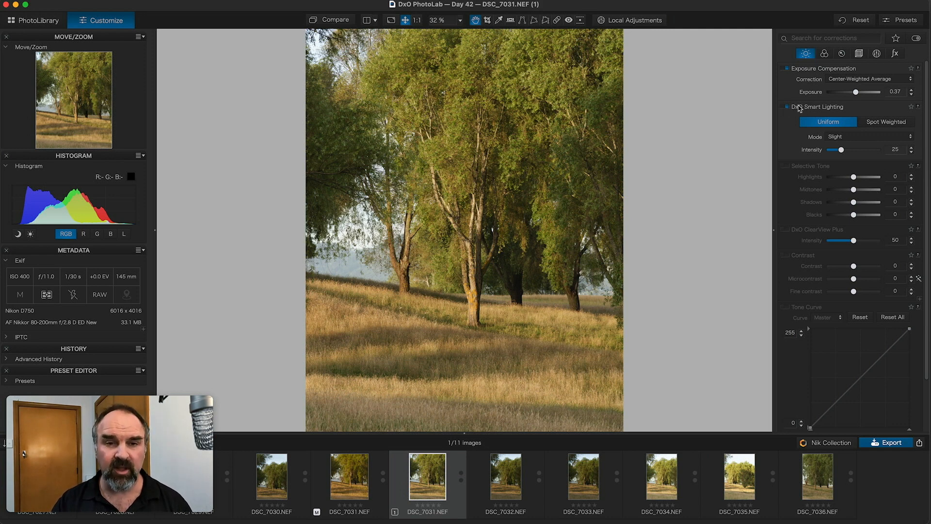
- Enable Color Rendering with the Digital Films category and Fuji Astia Soft rendering, and compare the photo with and without it
{"action": "scroll", "coordinate": [815, 83], "scroll_direction": "down", "scroll_amount": 1}
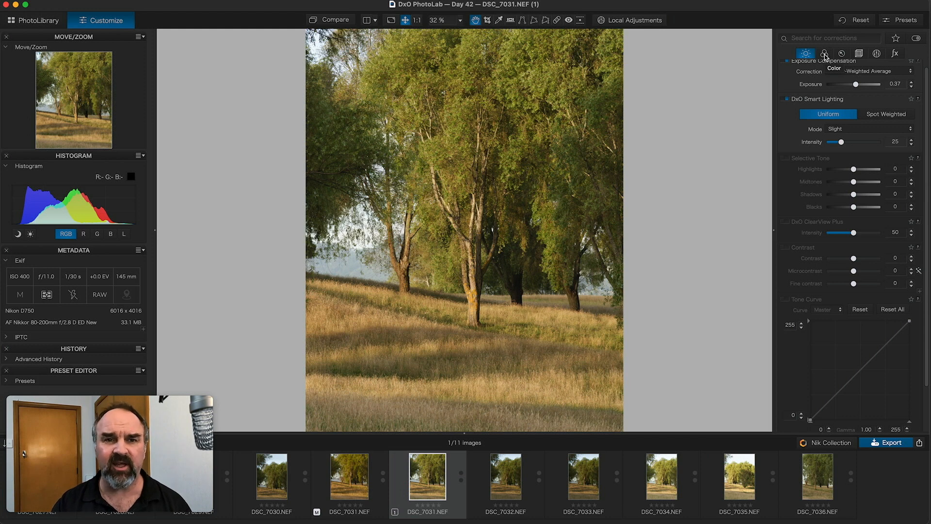
{"action": "left_click", "coordinate": [824, 54]}
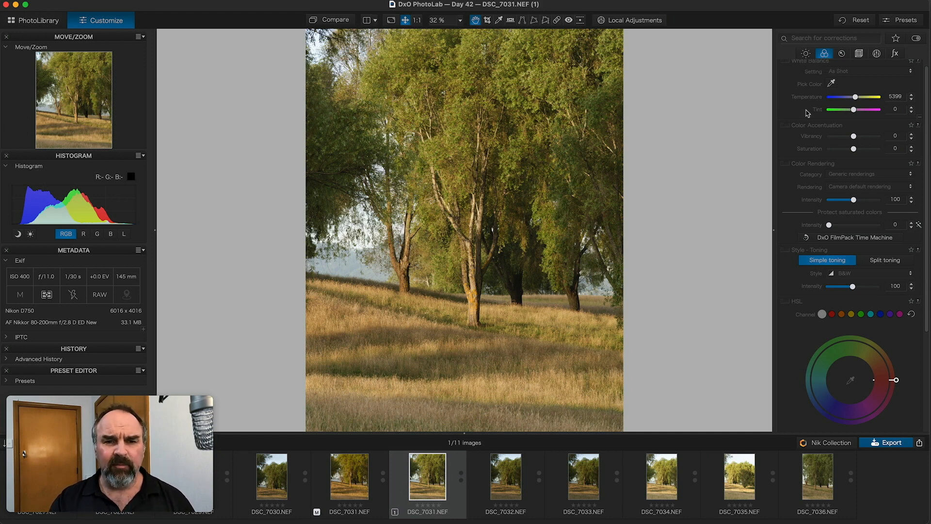
{"action": "left_click", "coordinate": [785, 165]}
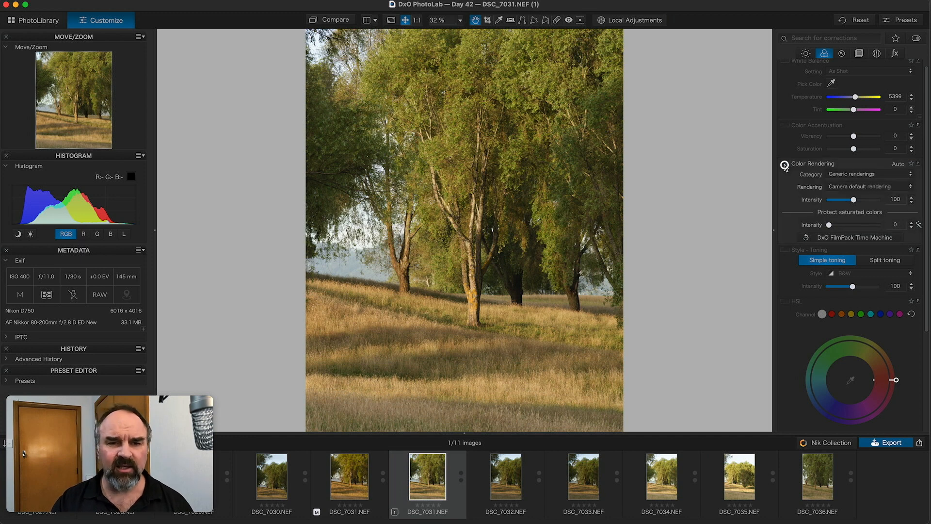
{"action": "left_click", "coordinate": [860, 176]}
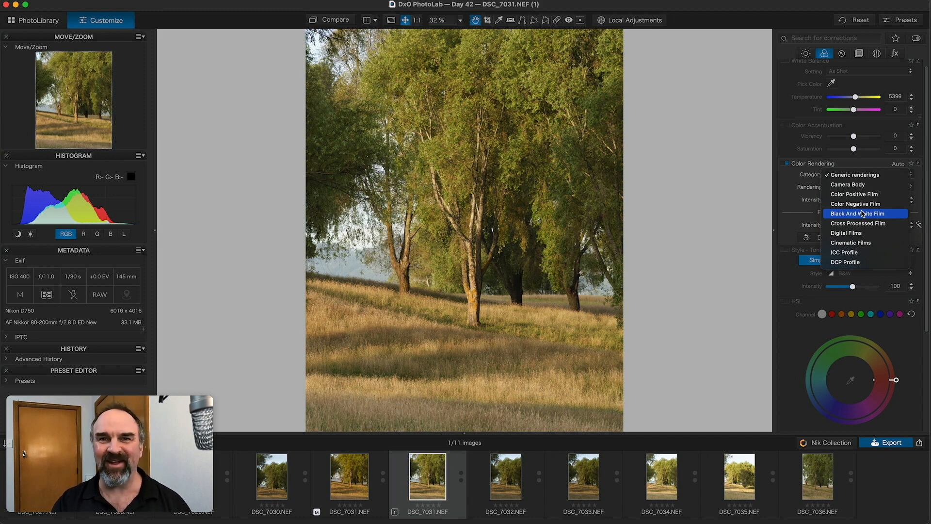
{"action": "left_click", "coordinate": [852, 234]}
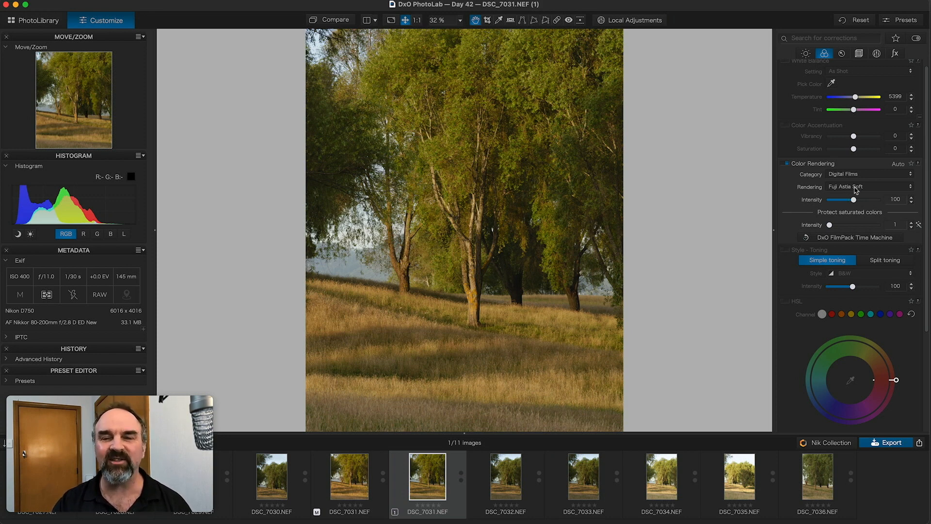
{"action": "left_click", "coordinate": [785, 164]}
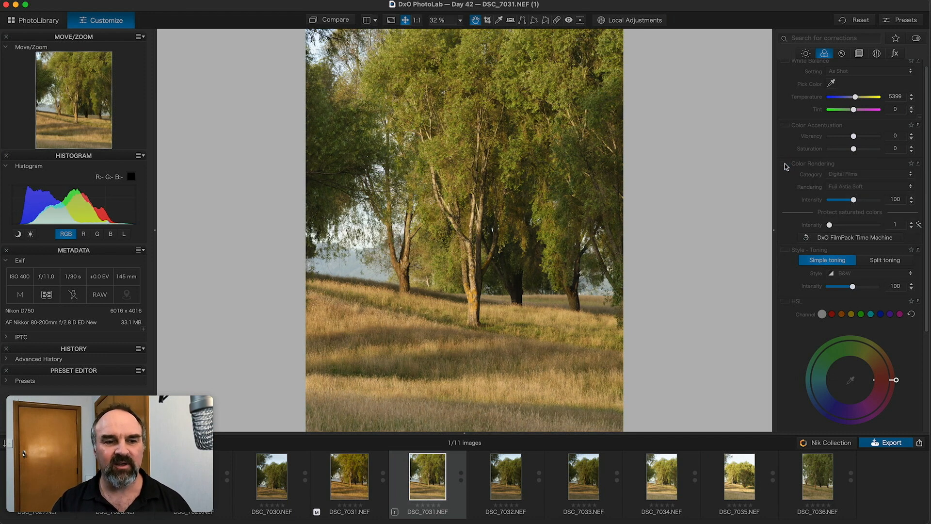
{"action": "left_click", "coordinate": [785, 163]}
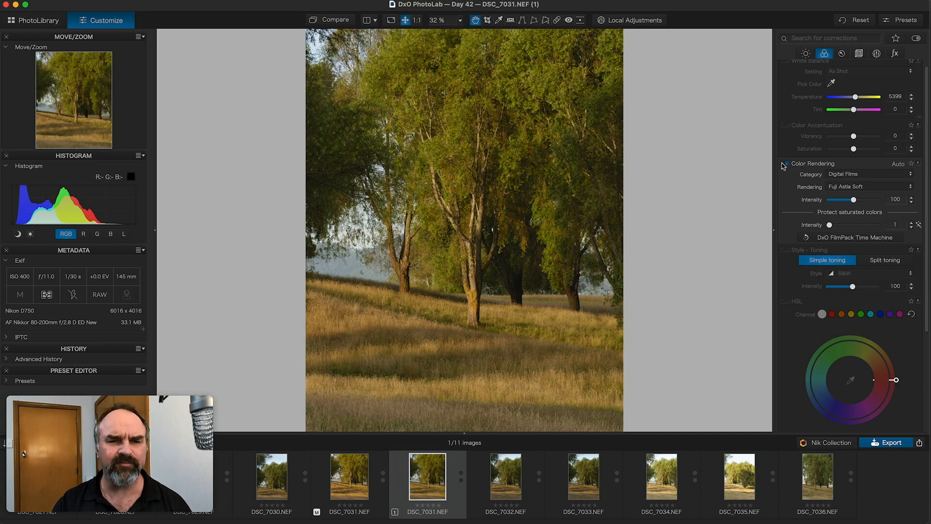
- Enable Color Accentuation and set Vibrancy to 13
{"action": "scroll", "coordinate": [782, 165], "scroll_direction": "down", "scroll_amount": 1}
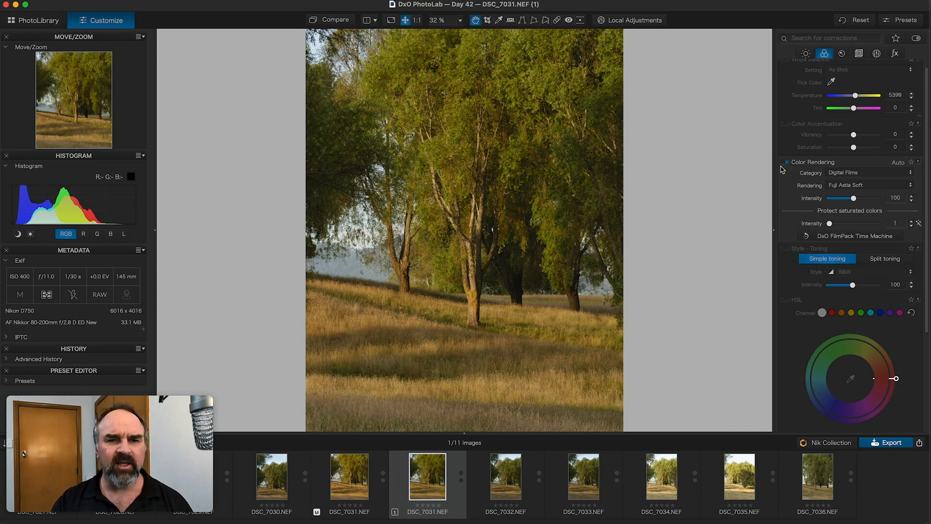
{"action": "left_click", "coordinate": [786, 122]}
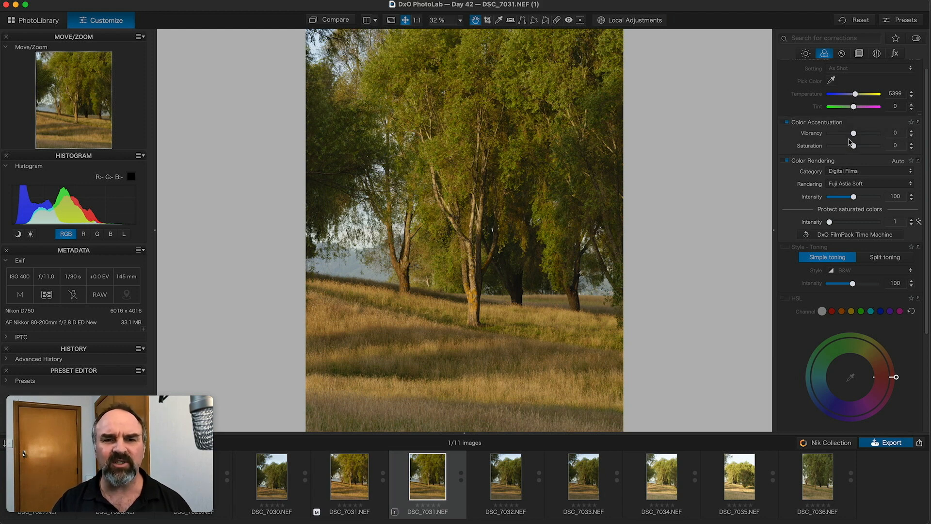
{"action": "left_click_drag", "start_coordinate": [855, 137], "coordinate": [858, 137]}
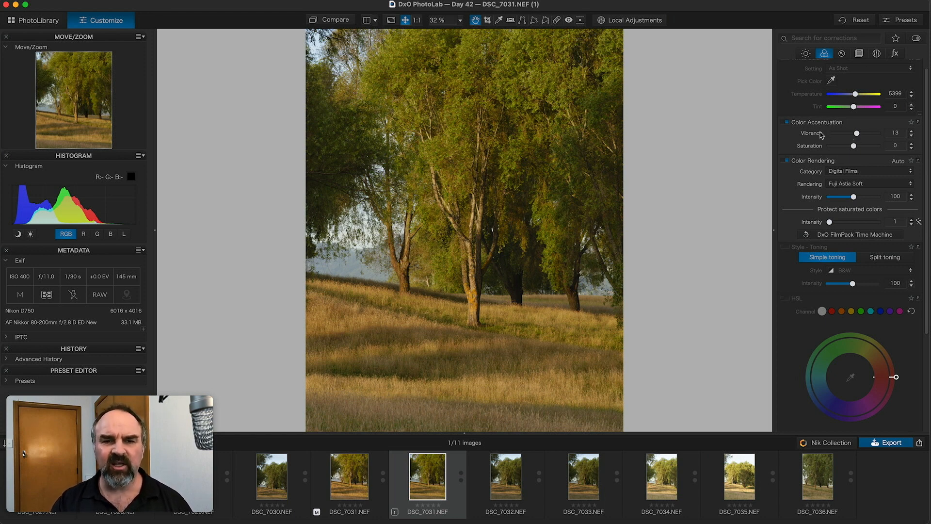
- Enable Contrast, turn off the automatic microcontrast so it is 0, and set Fine contrast to 7
{"action": "left_click", "coordinate": [806, 55]}
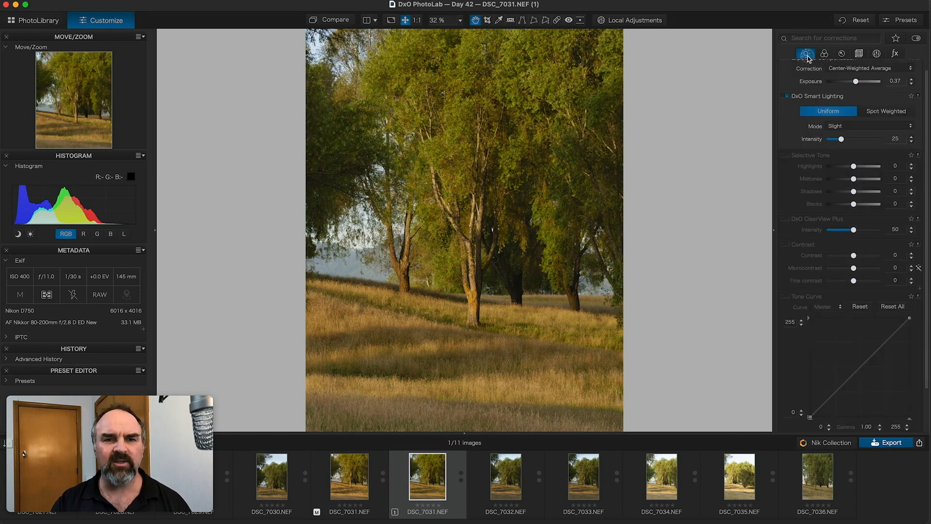
{"action": "scroll", "coordinate": [812, 96], "scroll_direction": "up", "scroll_amount": 1}
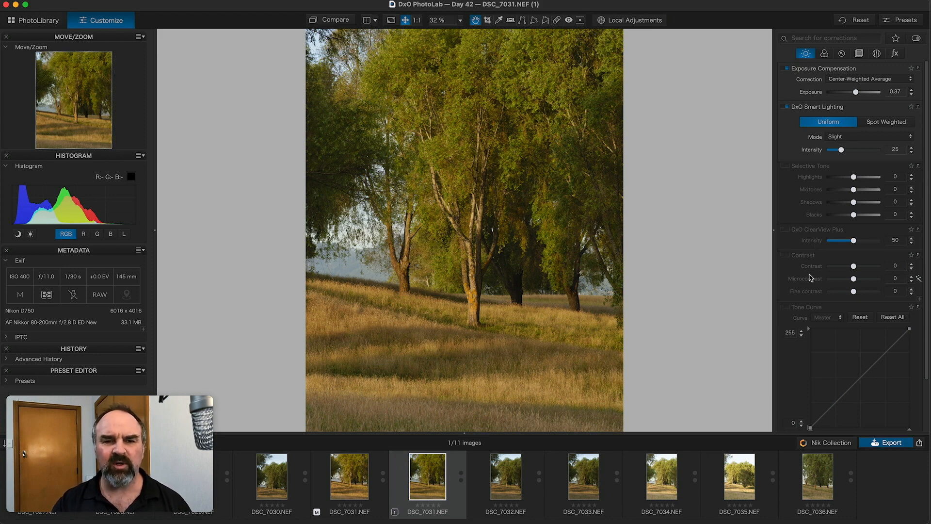
{"action": "left_click", "coordinate": [786, 255]}
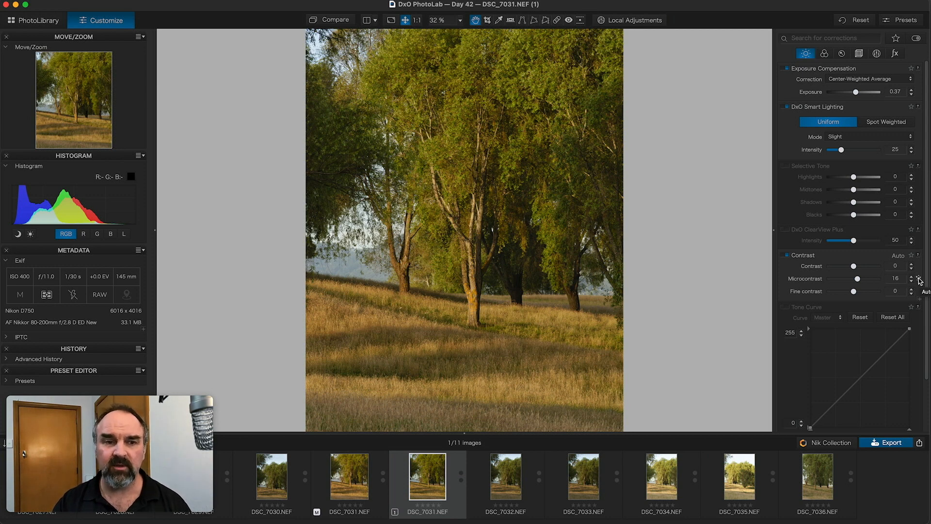
{"action": "left_click", "coordinate": [919, 279]}
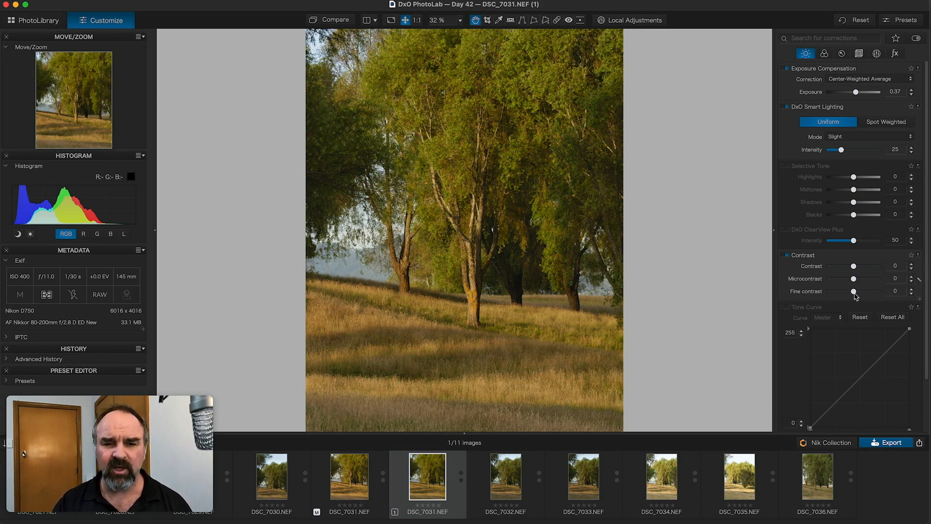
{"action": "left_click_drag", "start_coordinate": [855, 293], "coordinate": [857, 293]}
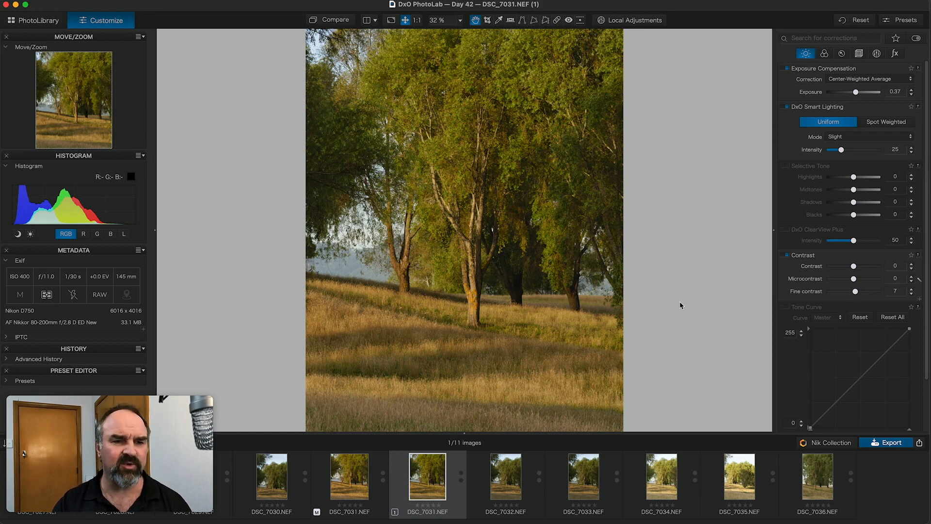
- Compare the photo with and without the Contrast correction, both in full view and at 100% on the grass and trunks
{"action": "left_click", "coordinate": [783, 255]}
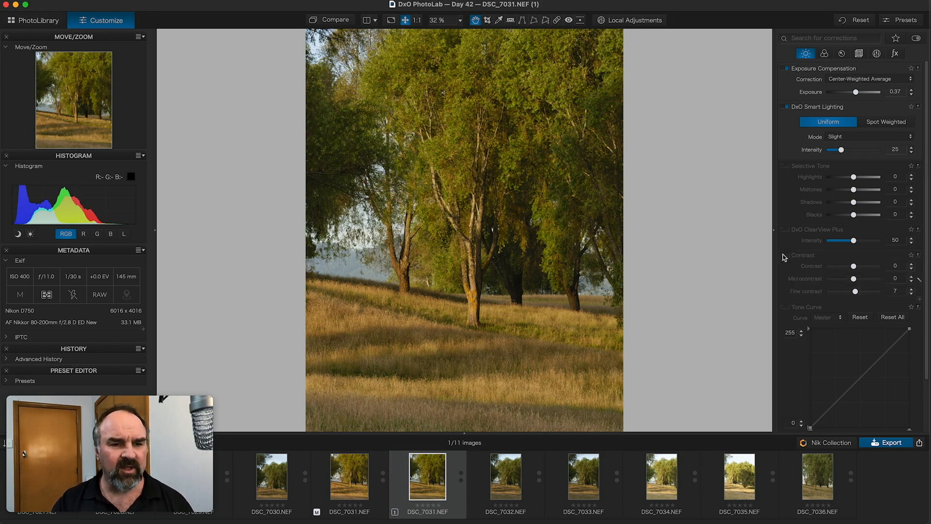
{"action": "left_click", "coordinate": [783, 254]}
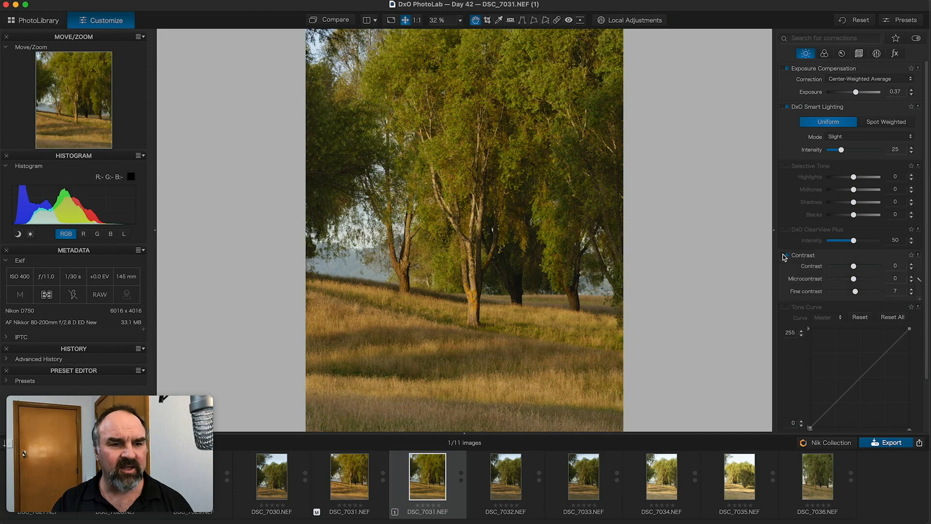
{"action": "left_click", "coordinate": [436, 365]}
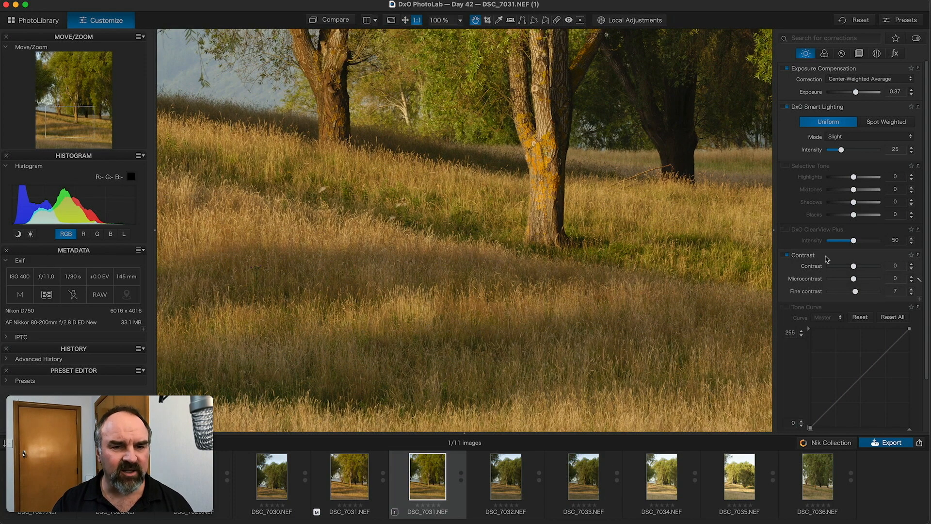
{"action": "left_click", "coordinate": [786, 256]}
{"action": "left_click", "coordinate": [786, 256]}
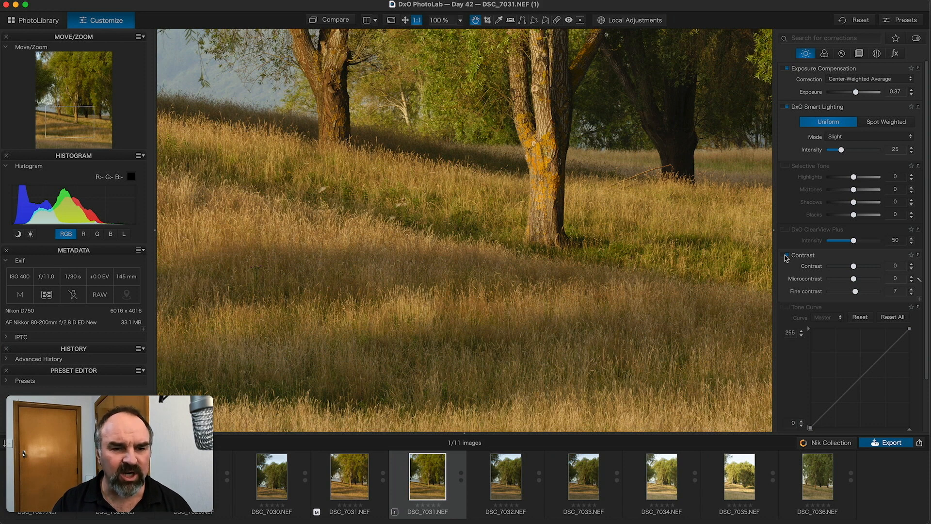
{"action": "left_click", "coordinate": [786, 256]}
{"action": "left_click", "coordinate": [786, 256]}
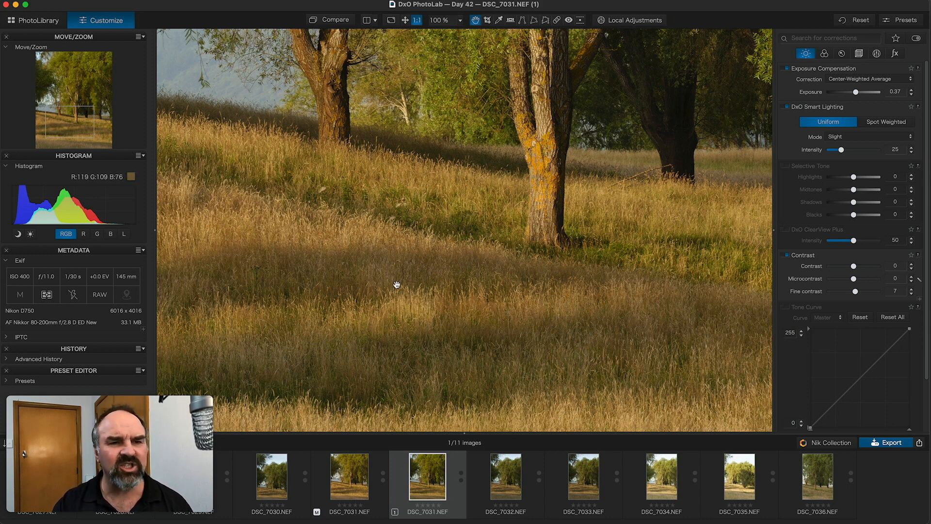
{"action": "double_click", "coordinate": [452, 293]}
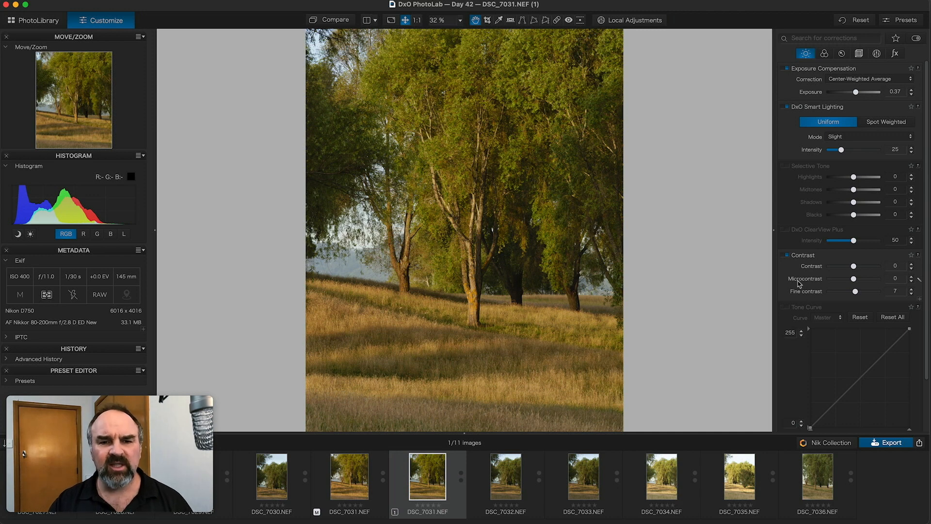
- Add a local-adjustment control line over the foreground grass, with its transition near the tree bases, sample the bottom grass, and show the mask
{"action": "scroll", "coordinate": [797, 290], "scroll_direction": "down", "scroll_amount": 3}
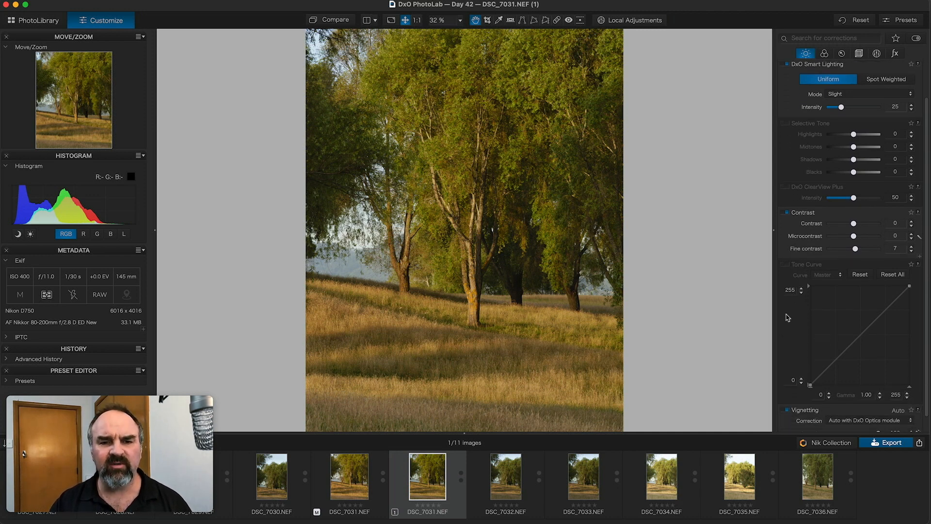
{"action": "scroll", "coordinate": [785, 315], "scroll_direction": "down", "scroll_amount": 1}
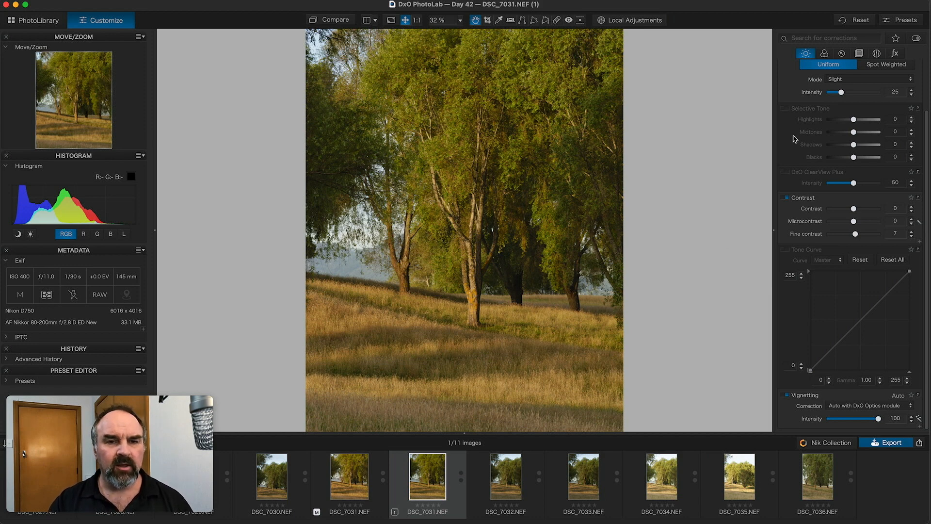
{"action": "left_click", "coordinate": [632, 23]}
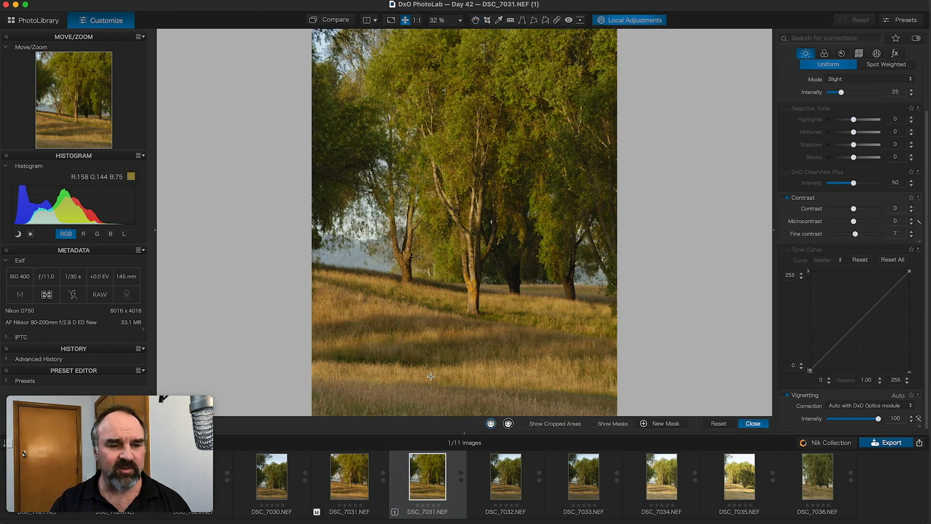
{"action": "left_click", "coordinate": [447, 314]}
{"action": "left_click_drag", "start_coordinate": [446, 312], "coordinate": [448, 291]}
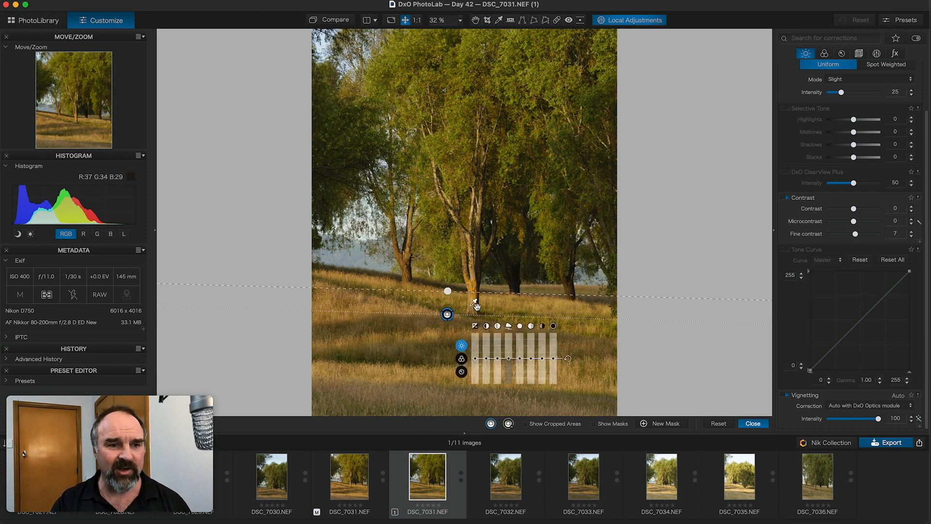
{"action": "left_click", "coordinate": [415, 400]}
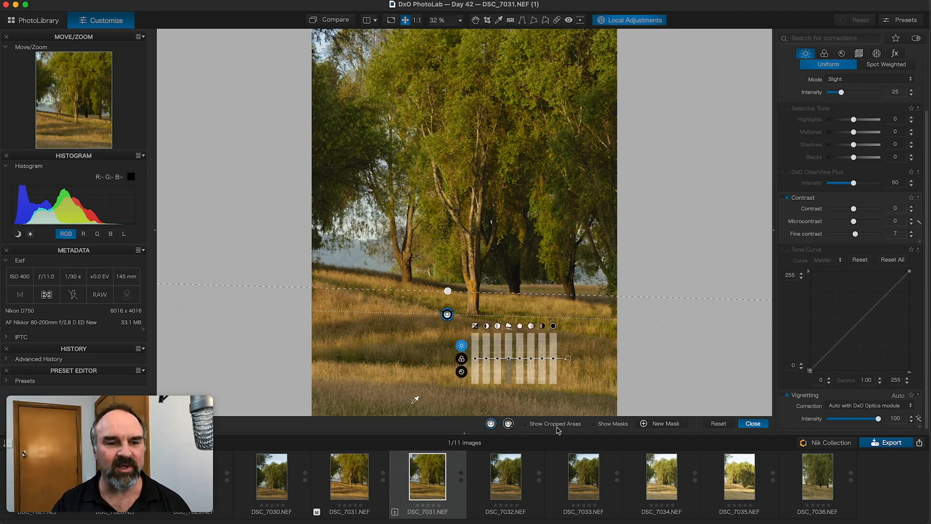
{"action": "left_click", "coordinate": [594, 424]}
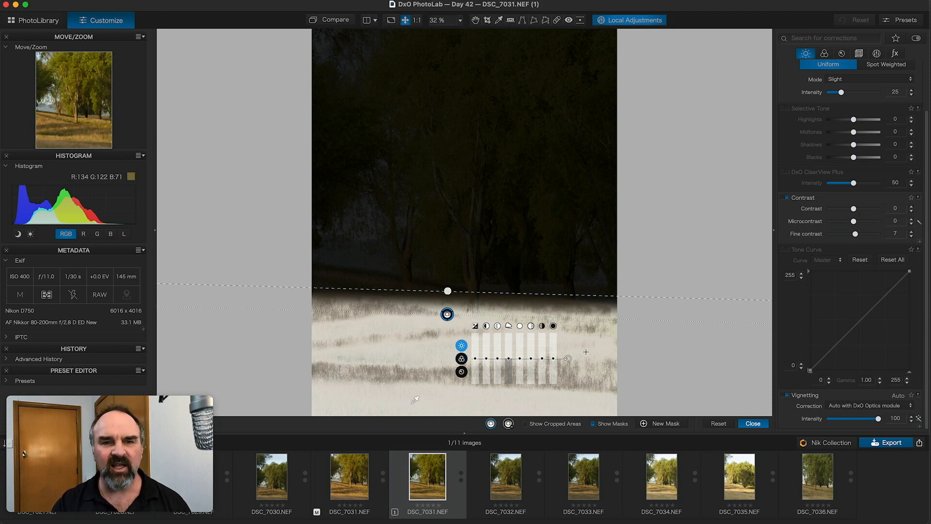
- Set the control line's mask selectivity to Chroma 59 and Luma 54, and hide the mask display
{"action": "left_click", "coordinate": [877, 54]}
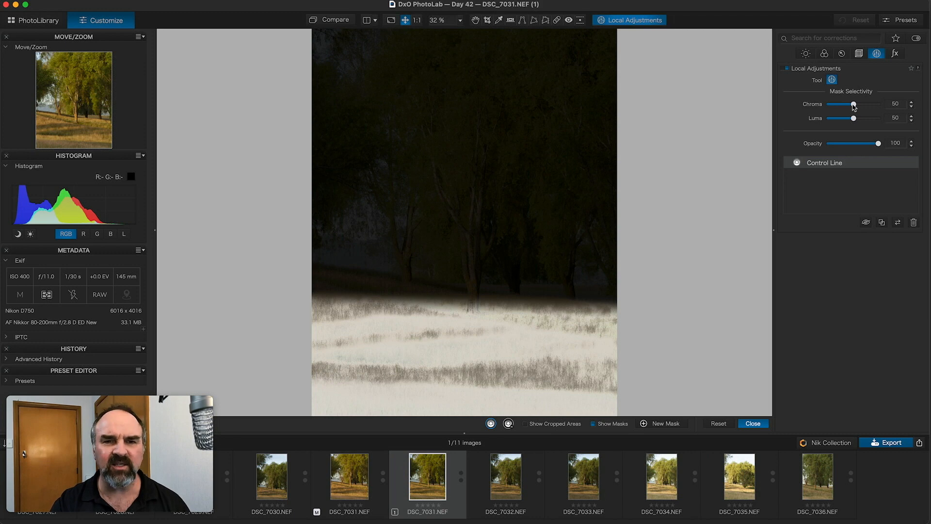
{"action": "left_click_drag", "start_coordinate": [854, 105], "coordinate": [859, 105]}
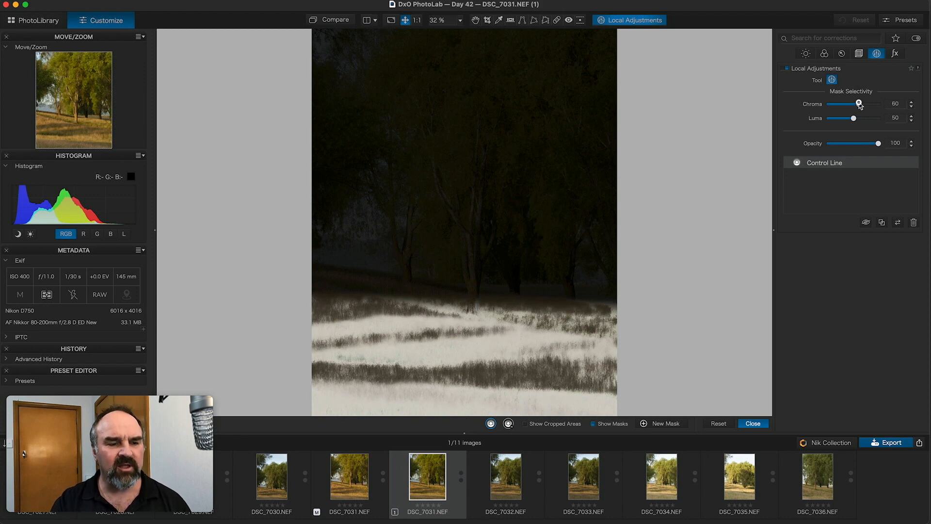
{"action": "left_click_drag", "start_coordinate": [859, 105], "coordinate": [858, 105]}
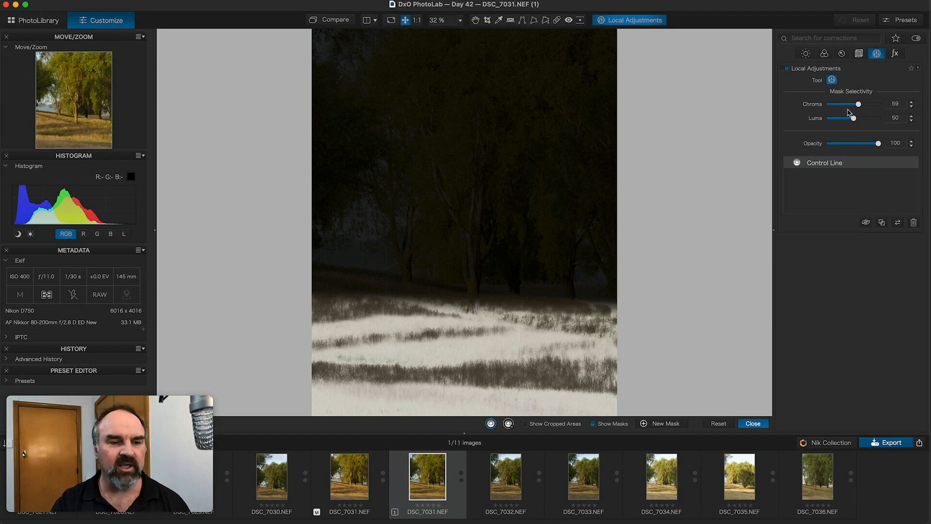
{"action": "mouse_move", "coordinate": [427, 400]}
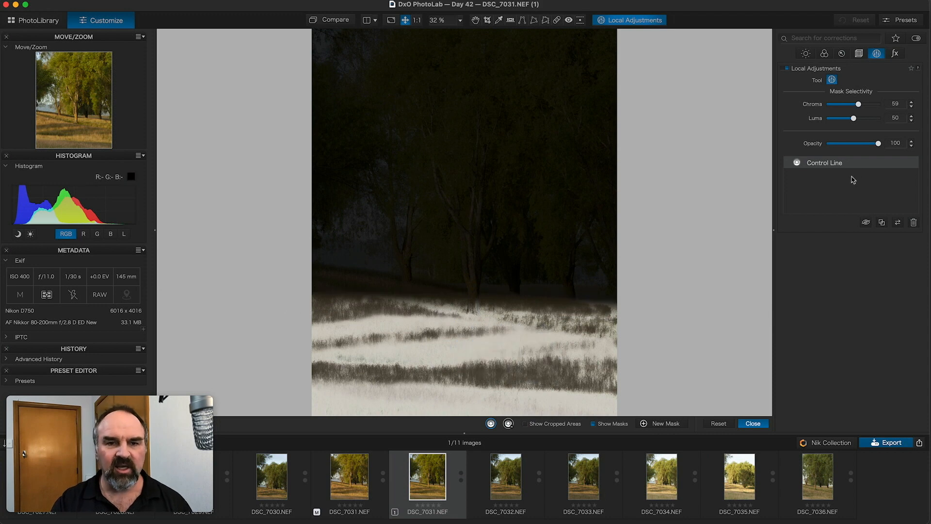
{"action": "left_click_drag", "start_coordinate": [855, 121], "coordinate": [857, 122]}
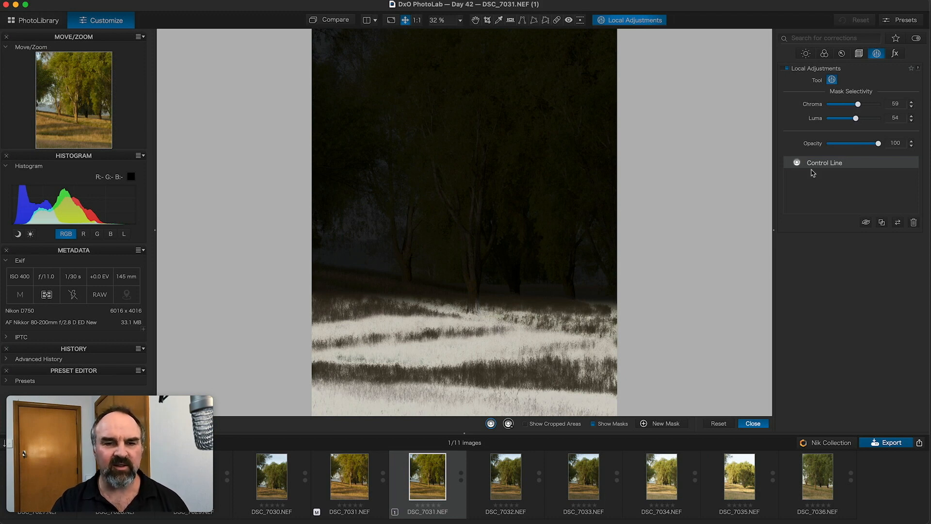
{"action": "left_click", "coordinate": [593, 424]}
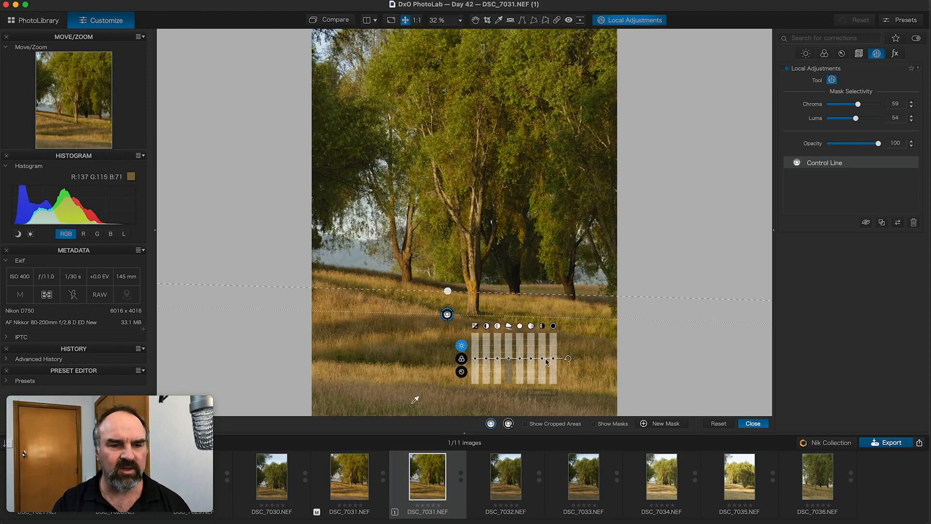
- Slightly adjust the control line's Shadows and Blacks over the grass, and compare the photo with and without the control line
{"action": "left_click_drag", "start_coordinate": [542, 360], "coordinate": [554, 362]}
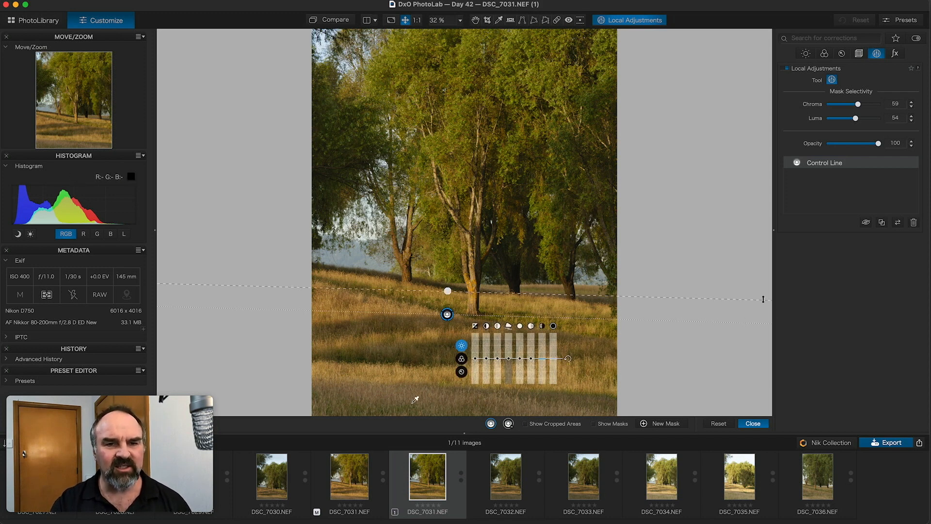
{"action": "left_click", "coordinate": [866, 224]}
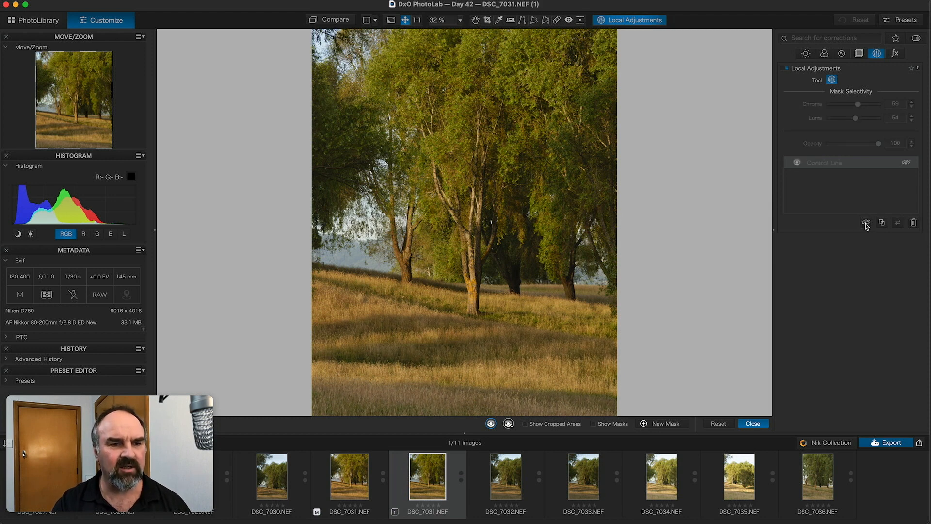
{"action": "left_click", "coordinate": [866, 223]}
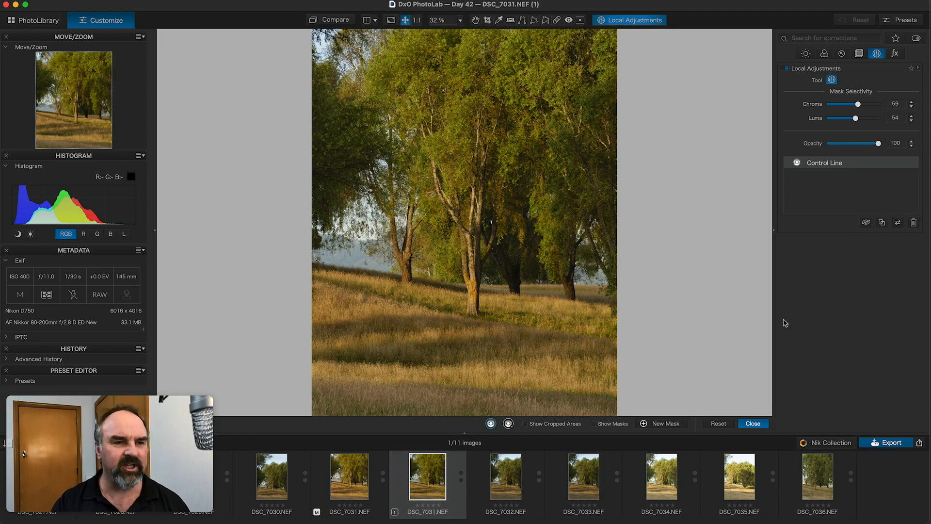
{"action": "mouse_move", "coordinate": [771, 320]}
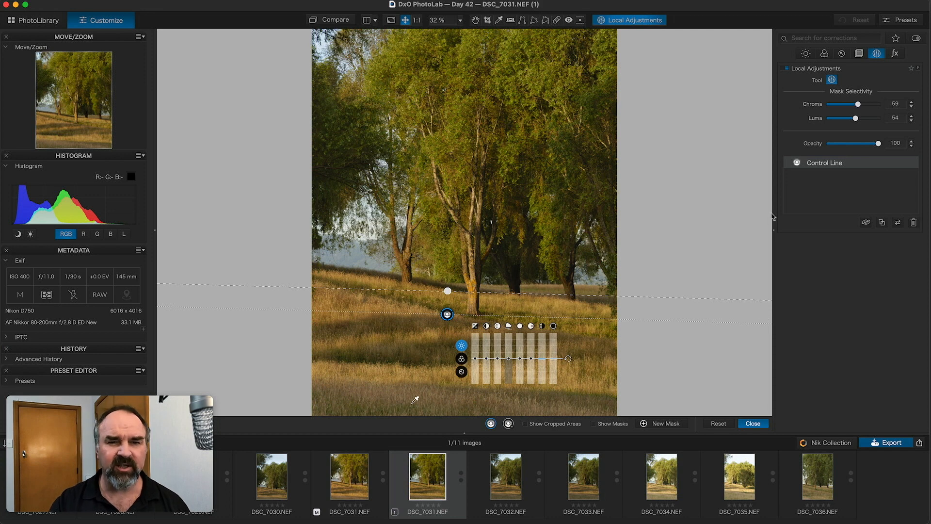
- Warm the whole photo by setting the White Balance temperature to 6521, and leave the local adjustments
{"action": "left_click", "coordinate": [823, 55]}
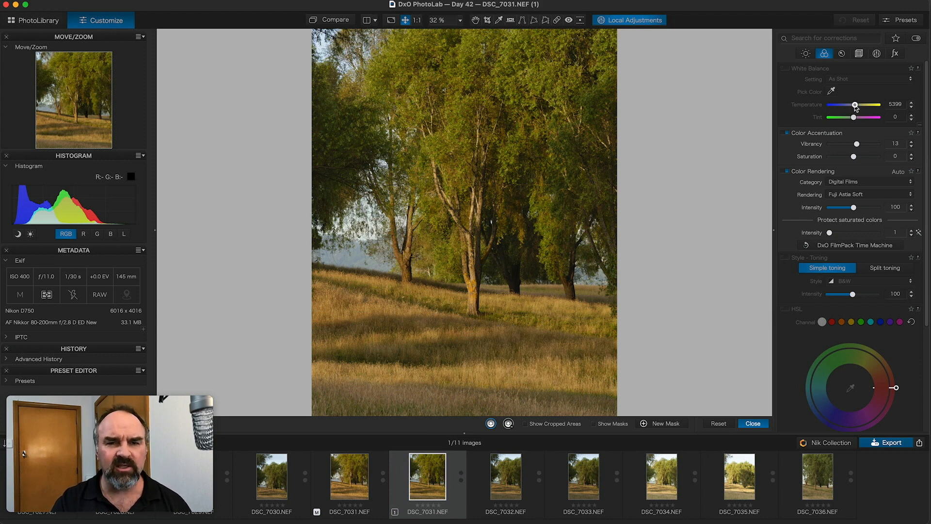
{"action": "left_click_drag", "start_coordinate": [855, 105], "coordinate": [858, 107]}
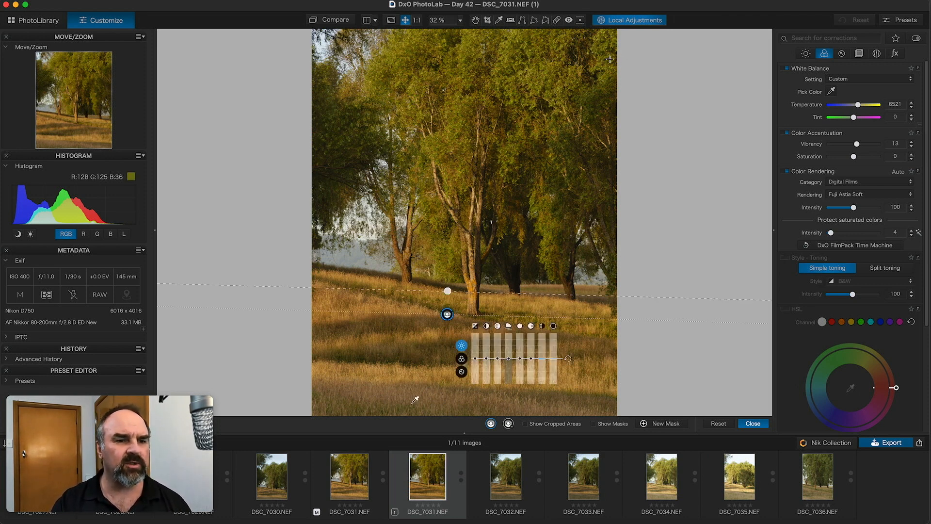
{"action": "left_click", "coordinate": [476, 20]}
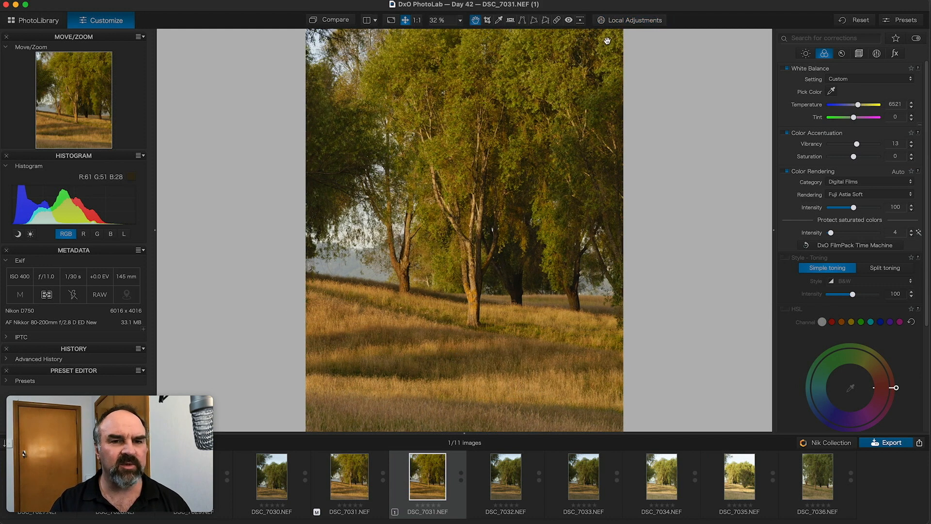
- Move the master Tone Curve's white point to 246 and add a point on the upper part of the curve
{"action": "left_click", "coordinate": [805, 54]}
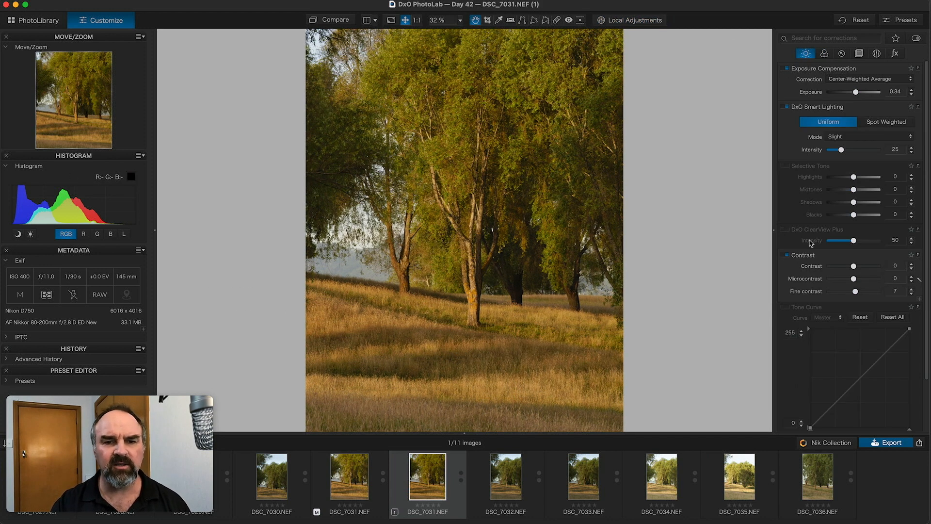
{"action": "scroll", "coordinate": [790, 312], "scroll_direction": "down", "scroll_amount": 3}
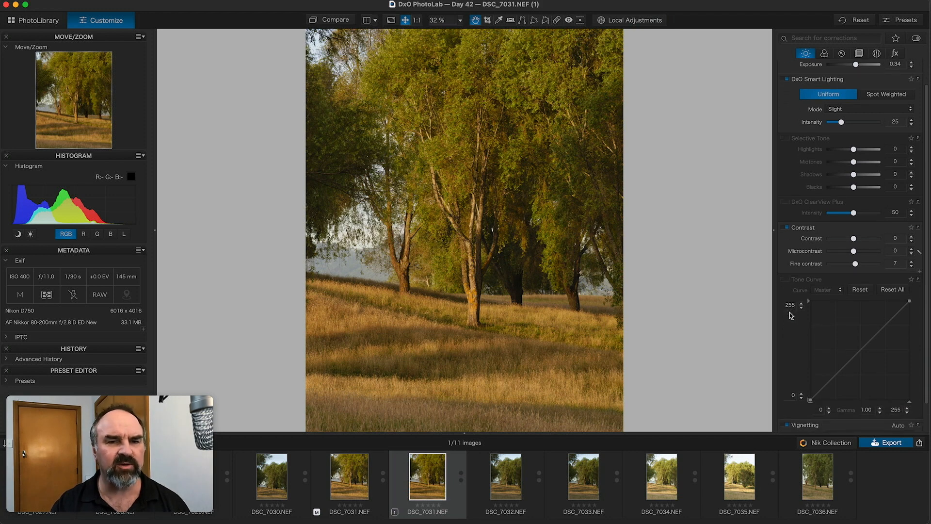
{"action": "scroll", "coordinate": [789, 313], "scroll_direction": "down", "scroll_amount": 2}
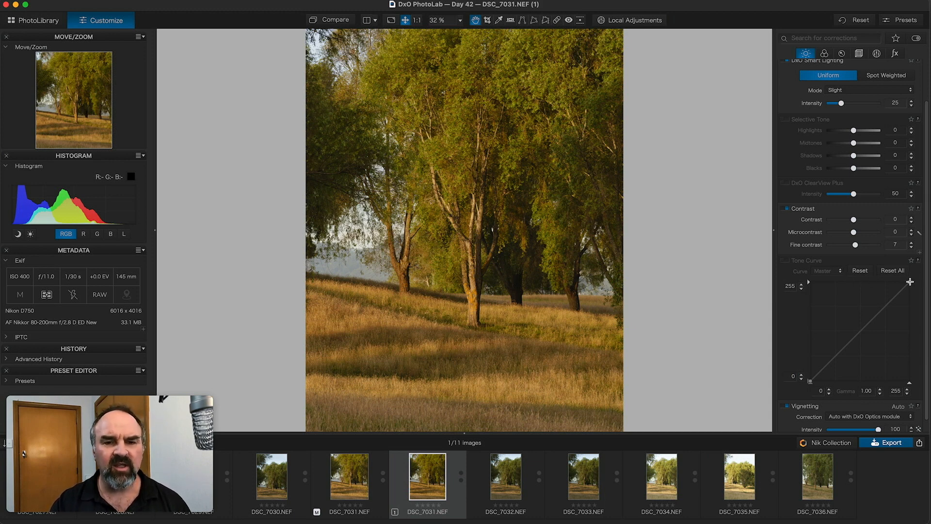
{"action": "left_click_drag", "start_coordinate": [910, 281], "coordinate": [906, 282]}
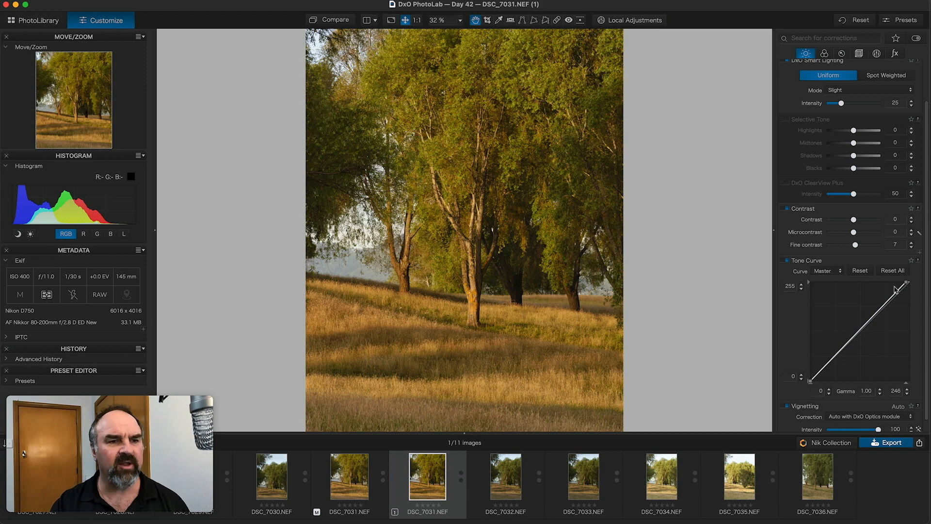
{"action": "left_click", "coordinate": [874, 314]}
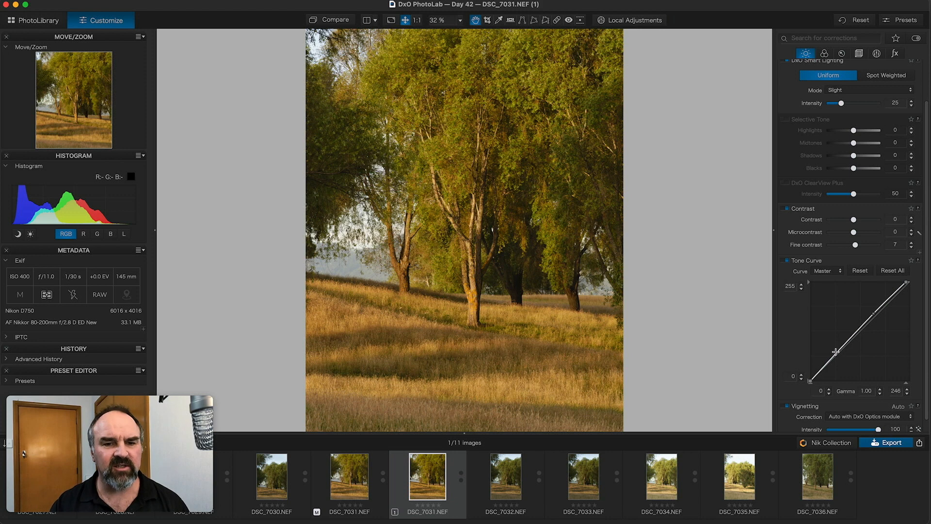
- Compare the photo with and without the Tone Curve correction
{"action": "left_click", "coordinate": [784, 262]}
{"action": "left_click", "coordinate": [784, 261]}
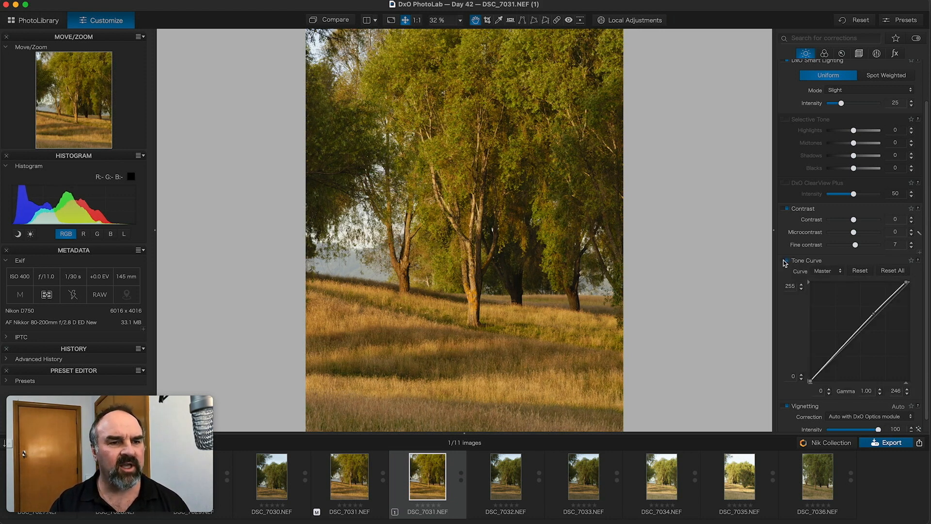
{"action": "left_click", "coordinate": [785, 262]}
{"action": "left_click", "coordinate": [785, 263]}
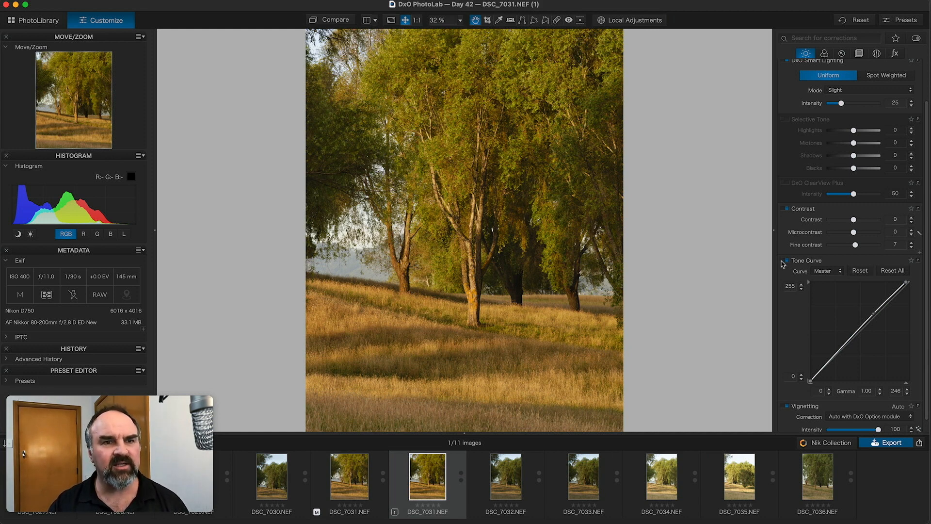
- Enable DxO ClearView Plus and raise its intensity to 100
{"action": "left_click", "coordinate": [785, 183]}
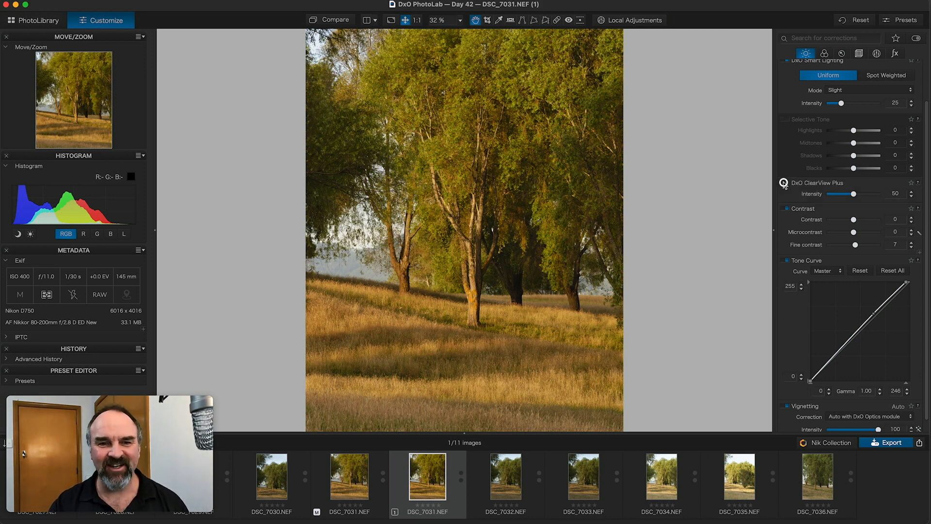
{"action": "left_click_drag", "start_coordinate": [854, 194], "coordinate": [878, 194]}
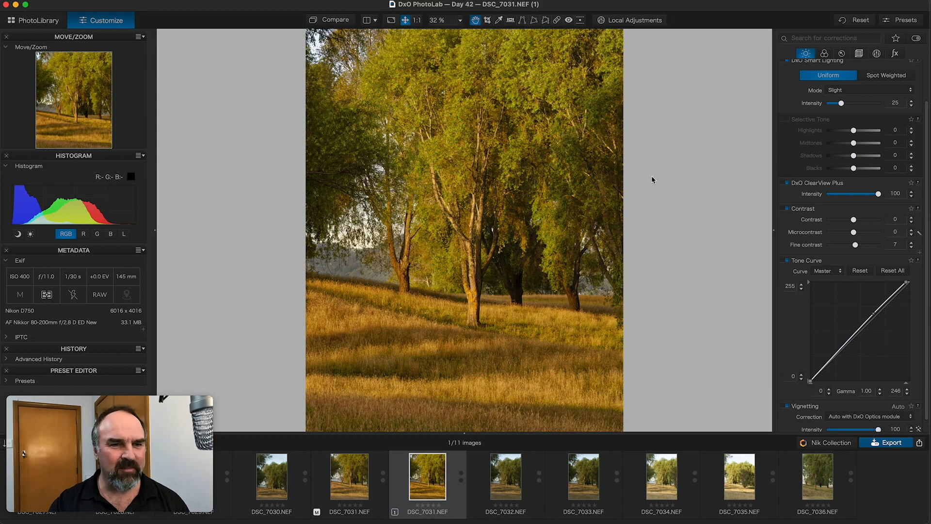
- Examine the ClearView Plus effect at 100% on the trunks, foliage, sky gaps, distant hill and grass
{"action": "left_click", "coordinate": [417, 21]}
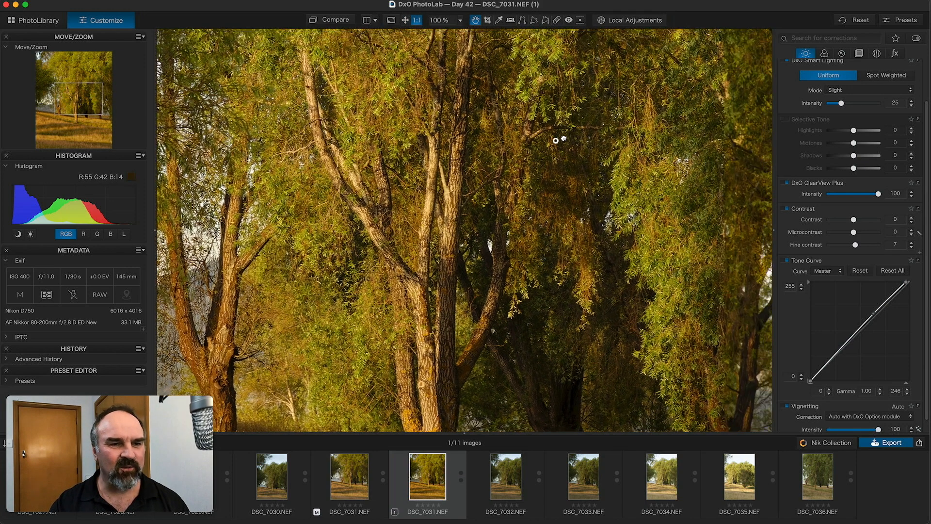
{"action": "left_click_drag", "start_coordinate": [563, 139], "coordinate": [440, 214]}
{"action": "left_click_drag", "start_coordinate": [613, 181], "coordinate": [575, 277]}
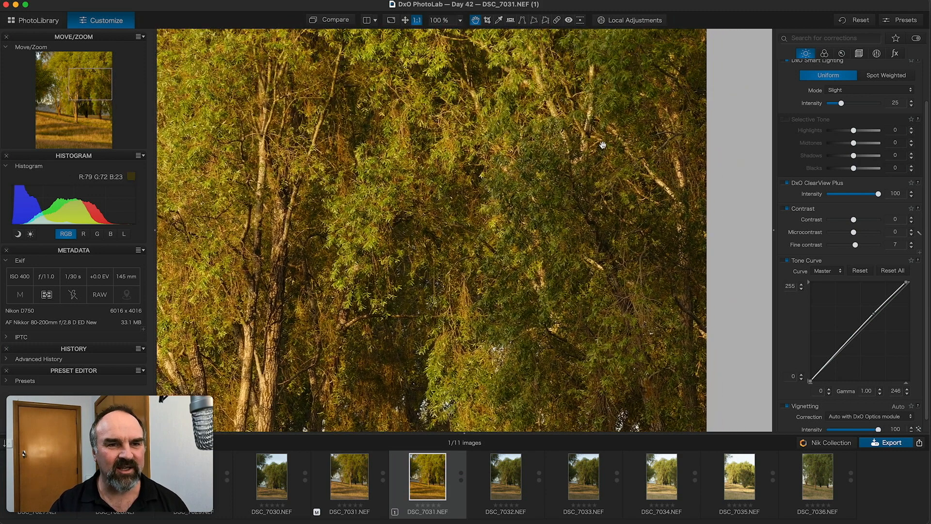
{"action": "left_click_drag", "start_coordinate": [603, 145], "coordinate": [647, 292]}
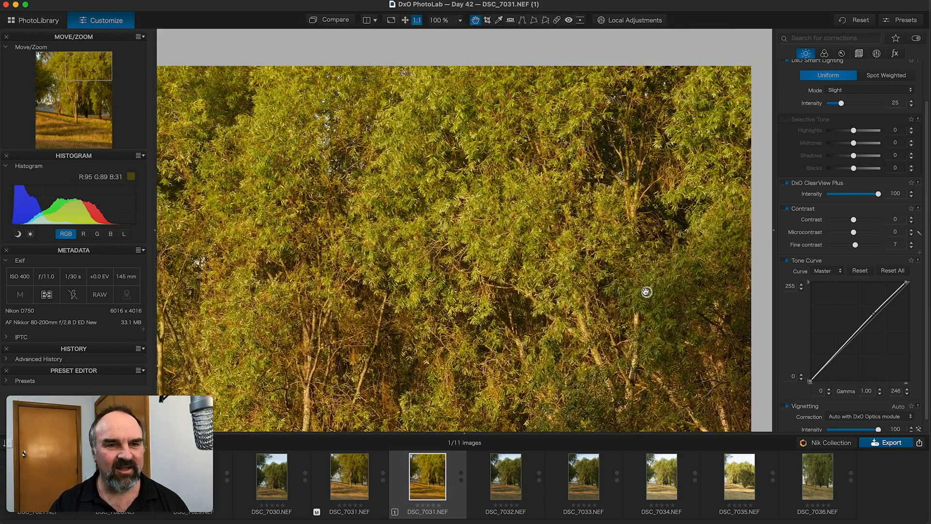
{"action": "left_click_drag", "start_coordinate": [590, 297], "coordinate": [566, 121]}
{"action": "left_click_drag", "start_coordinate": [509, 209], "coordinate": [657, 160]}
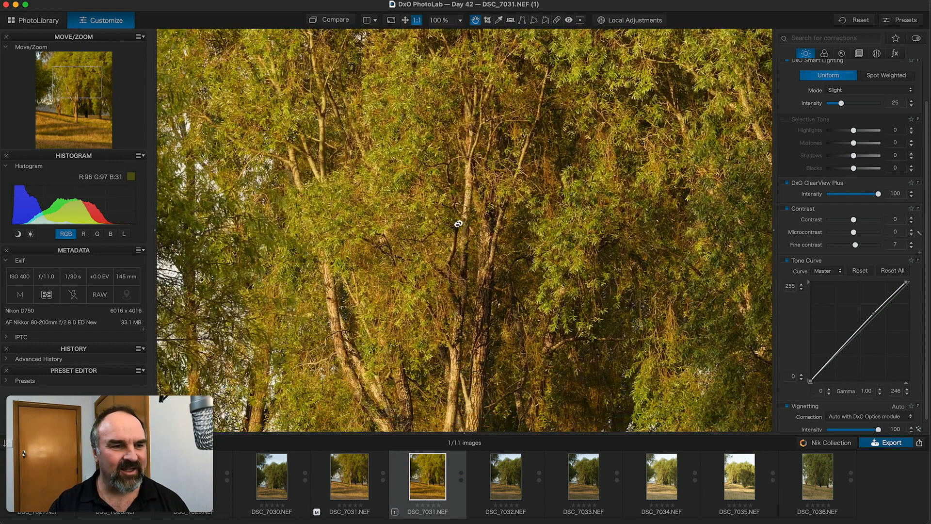
{"action": "left_click_drag", "start_coordinate": [454, 213], "coordinate": [616, 155]}
{"action": "left_click_drag", "start_coordinate": [570, 192], "coordinate": [628, 93]}
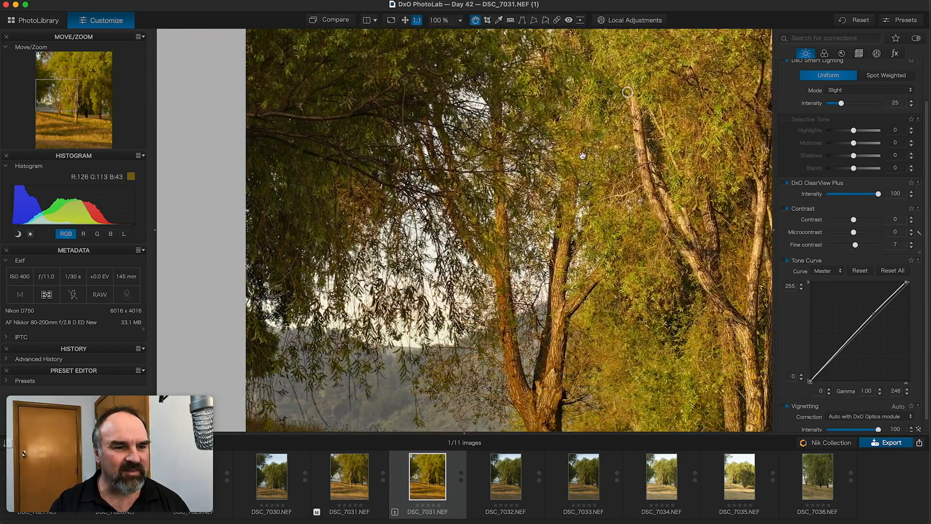
{"action": "left_click_drag", "start_coordinate": [528, 243], "coordinate": [556, 108]}
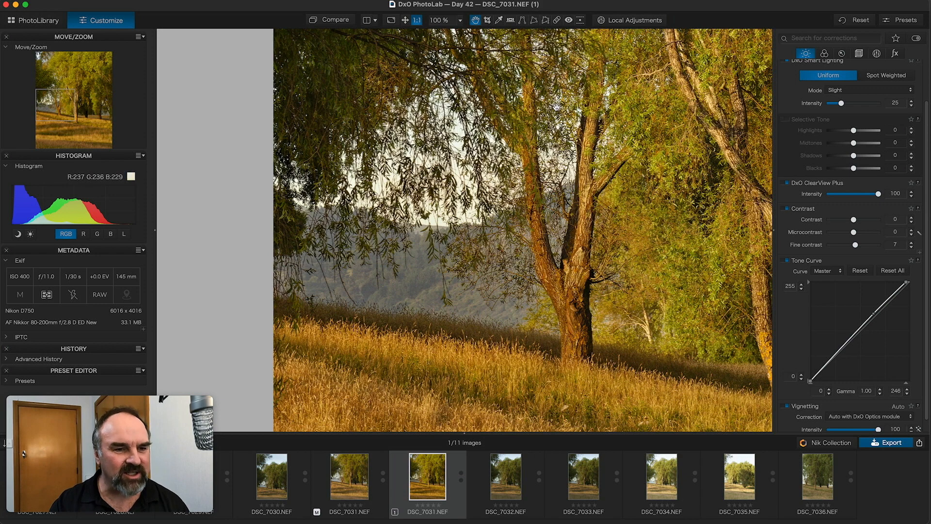
{"action": "left_click_drag", "start_coordinate": [527, 148], "coordinate": [503, 202]}
{"action": "left_click_drag", "start_coordinate": [568, 95], "coordinate": [558, 257]}
{"action": "left_click_drag", "start_coordinate": [558, 119], "coordinate": [480, 224]}
{"action": "left_click_drag", "start_coordinate": [529, 142], "coordinate": [535, 292]}
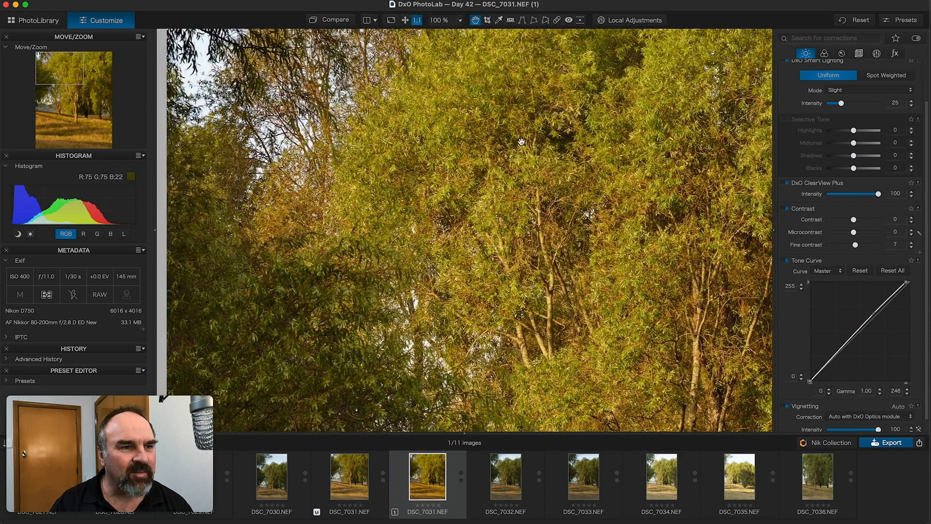
- Turn off the DxO ClearView Plus correction on the virtual copy of DSC_7031.NEF
{"action": "left_click_drag", "start_coordinate": [521, 141], "coordinate": [434, 88]}
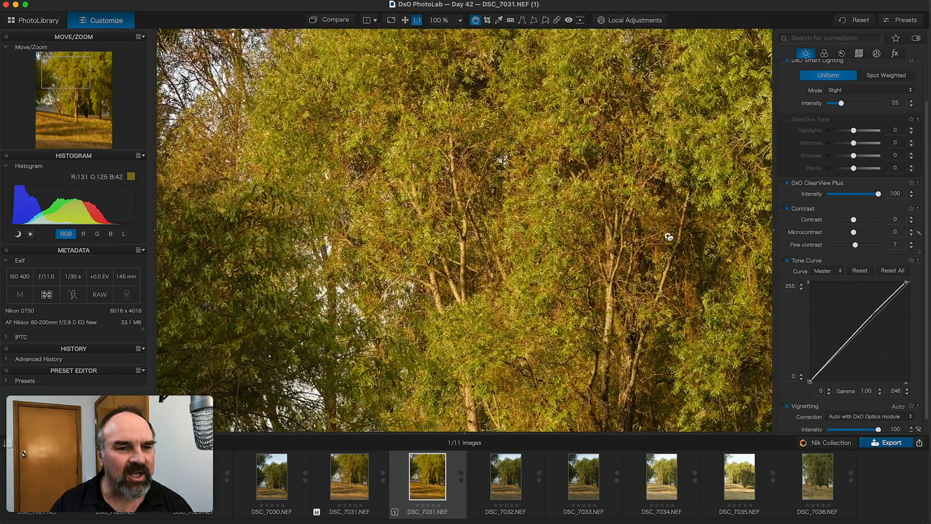
{"action": "left_click_drag", "start_coordinate": [669, 237], "coordinate": [586, 186]}
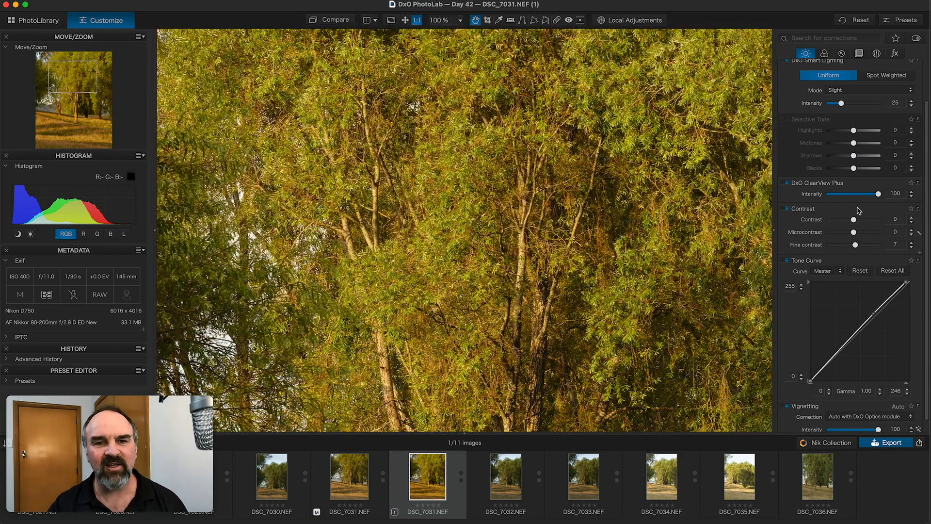
{"action": "left_click", "coordinate": [787, 182]}
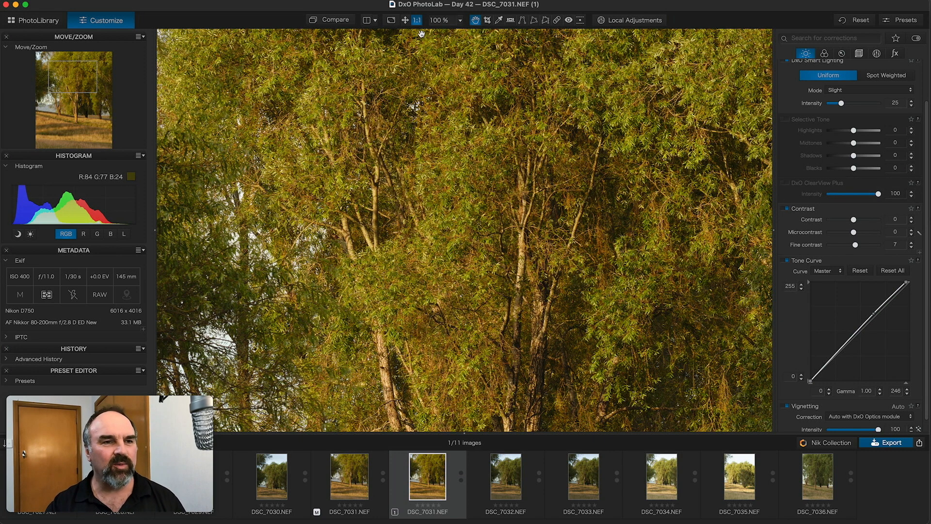
- Compare the whole edited virtual copy of DSC_7031.NEF with its master version, switching between the two twice
{"action": "left_click", "coordinate": [405, 20]}
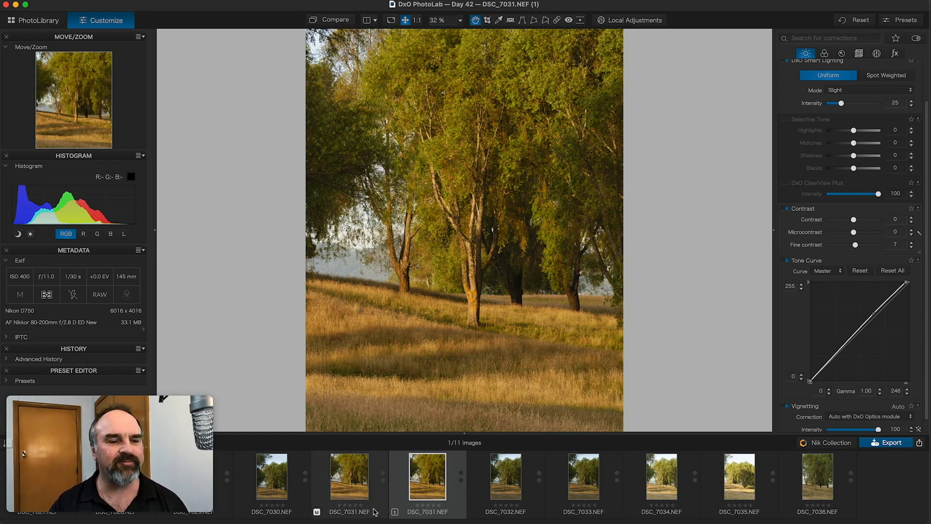
{"action": "left_click", "coordinate": [350, 481]}
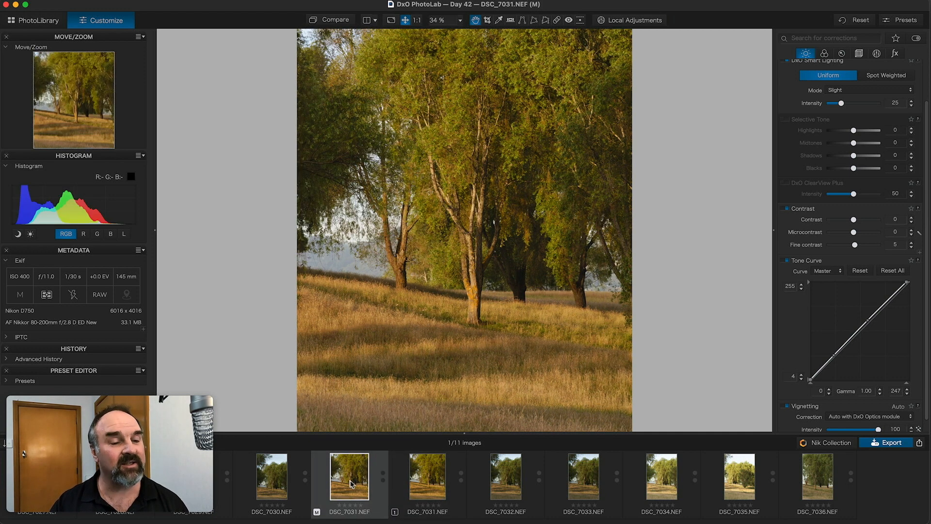
{"action": "left_click", "coordinate": [430, 481]}
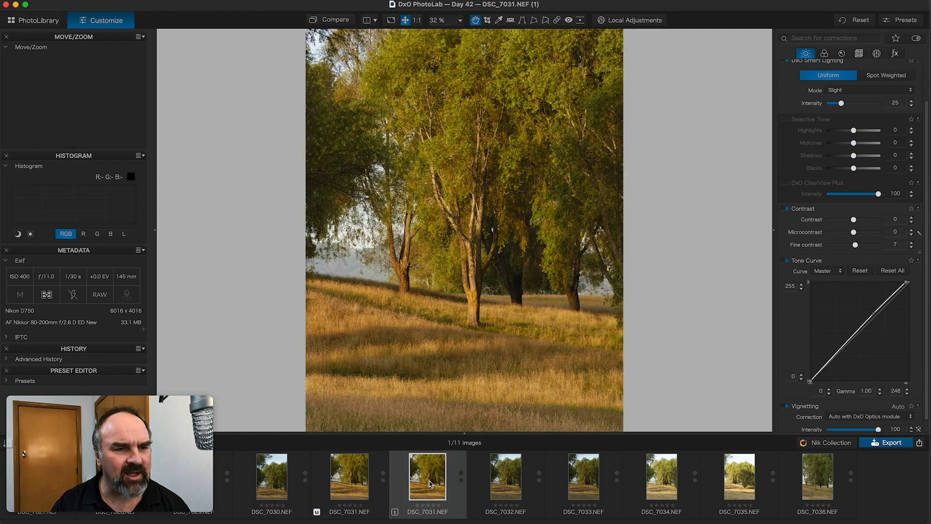
{"action": "left_click", "coordinate": [360, 478]}
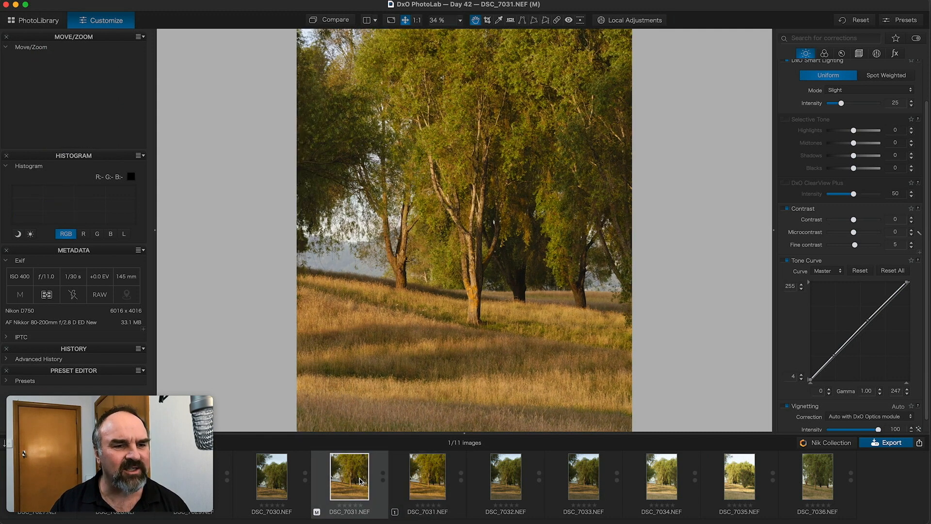
{"action": "left_click", "coordinate": [430, 479]}
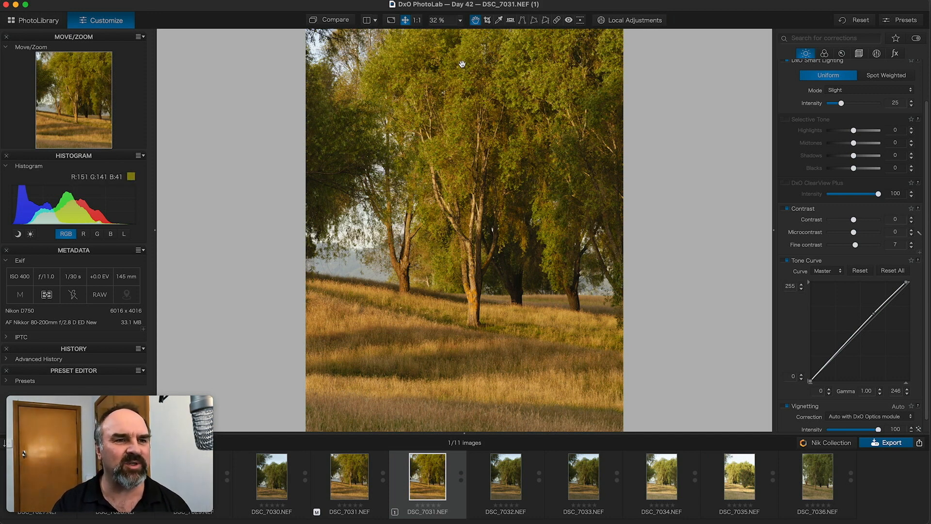
- Tighten the virtual copy's crop from its upper edge to about 4912 x 4017 px, trimming more of the treetops and sky
{"action": "left_click", "coordinate": [487, 20]}
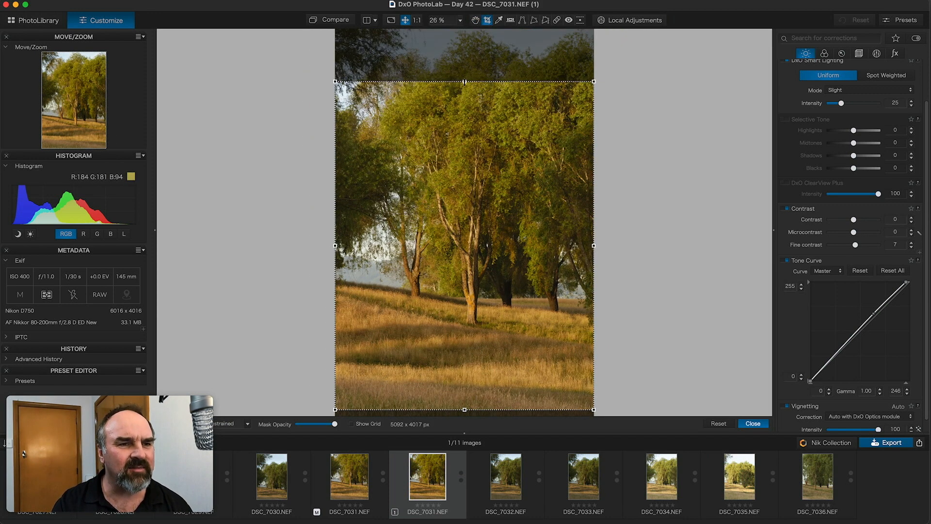
{"action": "left_click_drag", "start_coordinate": [464, 81], "coordinate": [464, 93]}
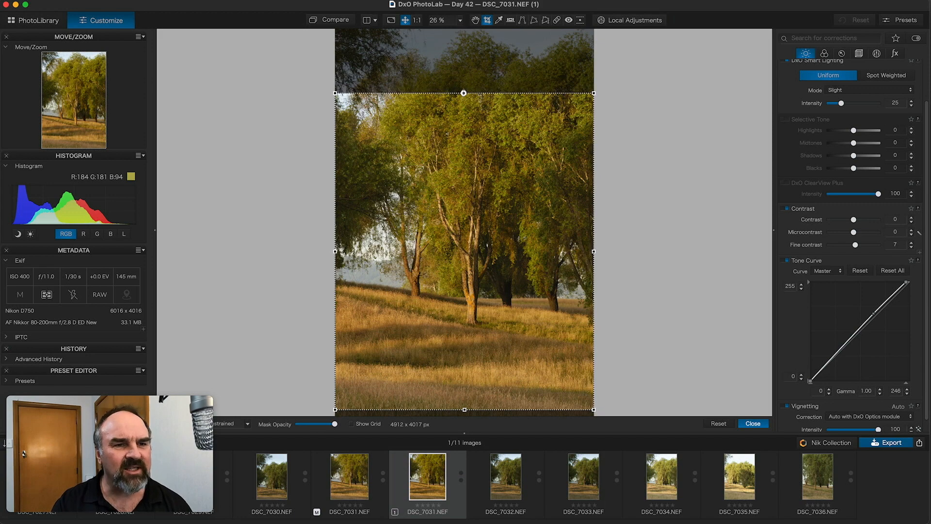
{"action": "left_click", "coordinate": [418, 22]}
{"action": "left_click", "coordinate": [404, 20]}
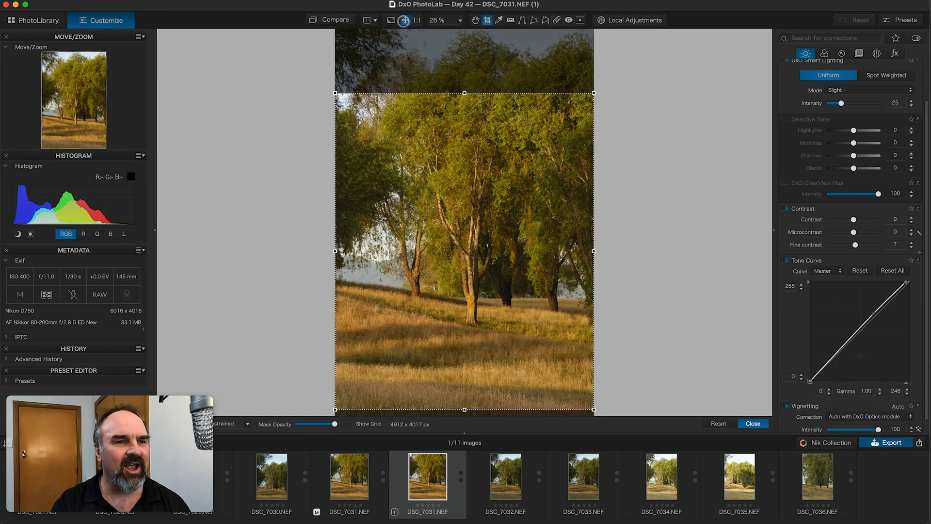
{"action": "left_click", "coordinate": [475, 21]}
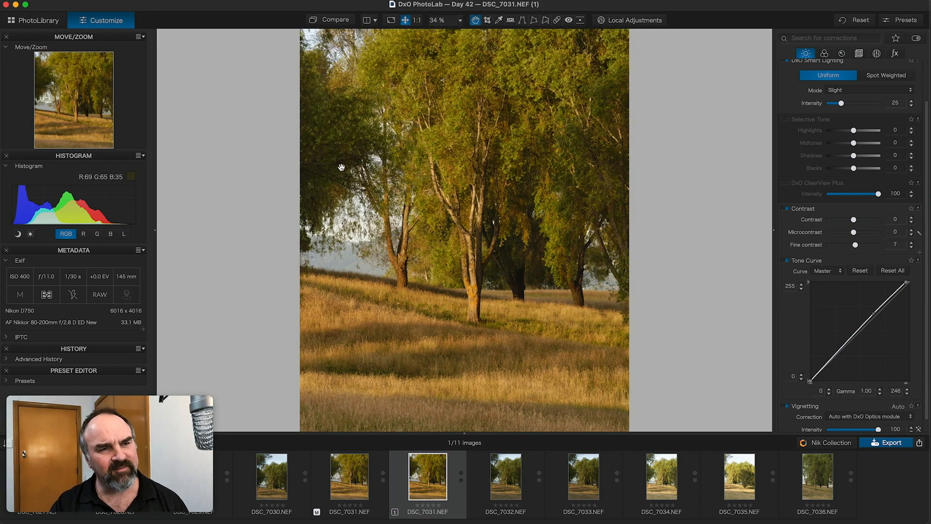
- Check the recropped virtual copy against the master DSC_7031.NEF and return to the copy
{"action": "left_click", "coordinate": [361, 466]}
{"action": "left_click", "coordinate": [424, 466]}
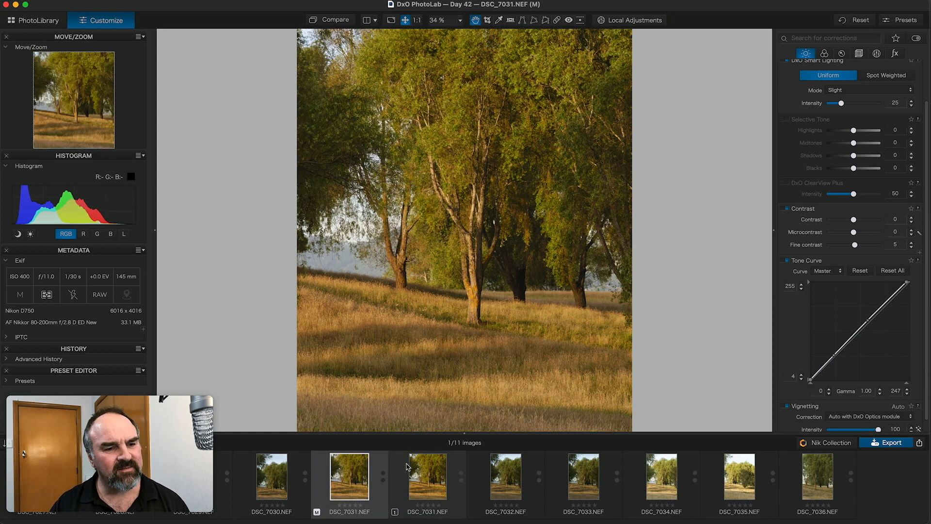